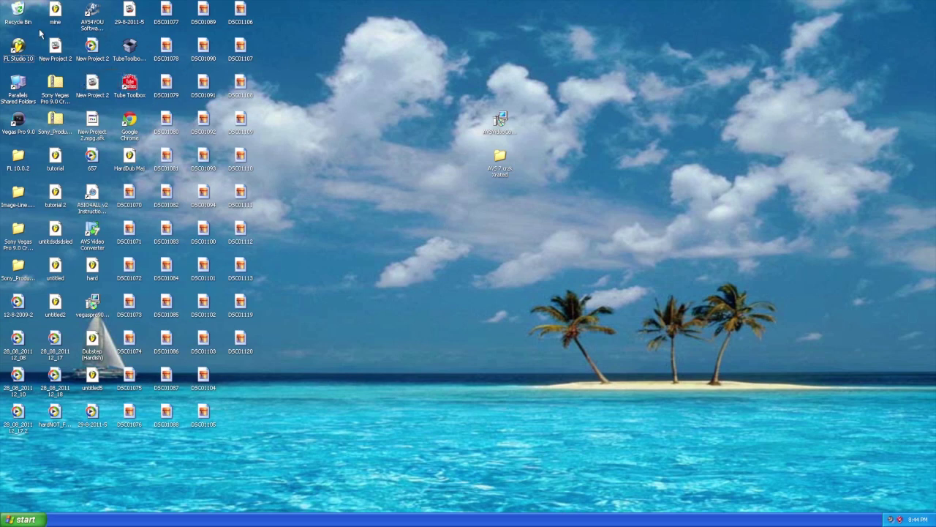
- Launch FL Studio 10 from the desktop shortcut and position the Pattern 1 step sequencer window
click(22, 45)
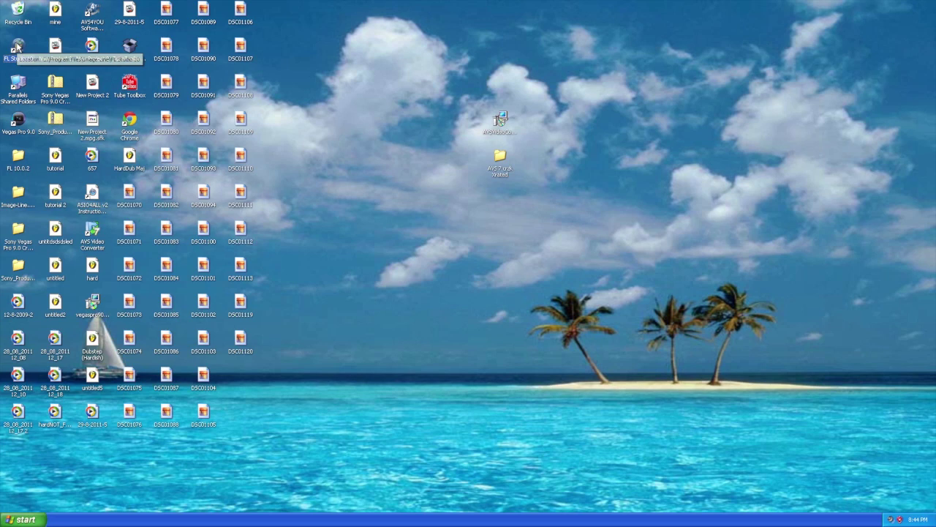
double_click(19, 46)
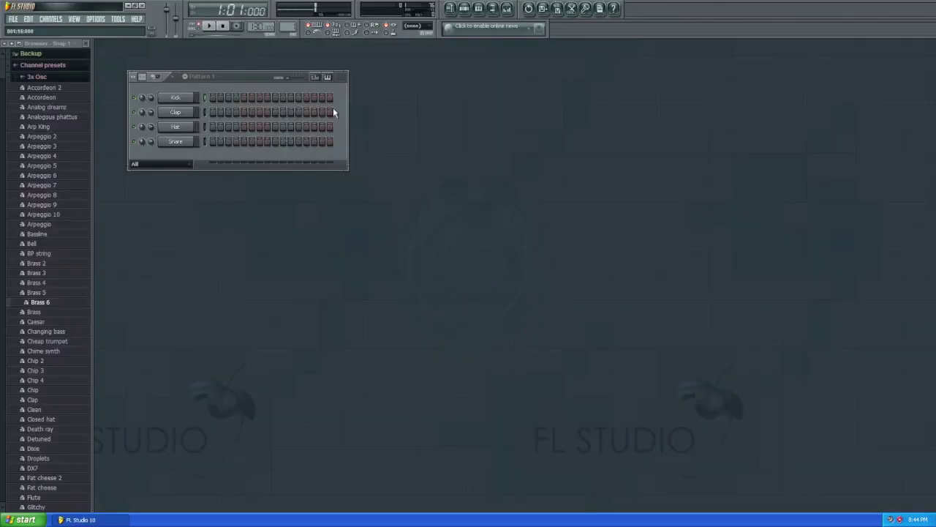
drag(257, 77, 218, 49)
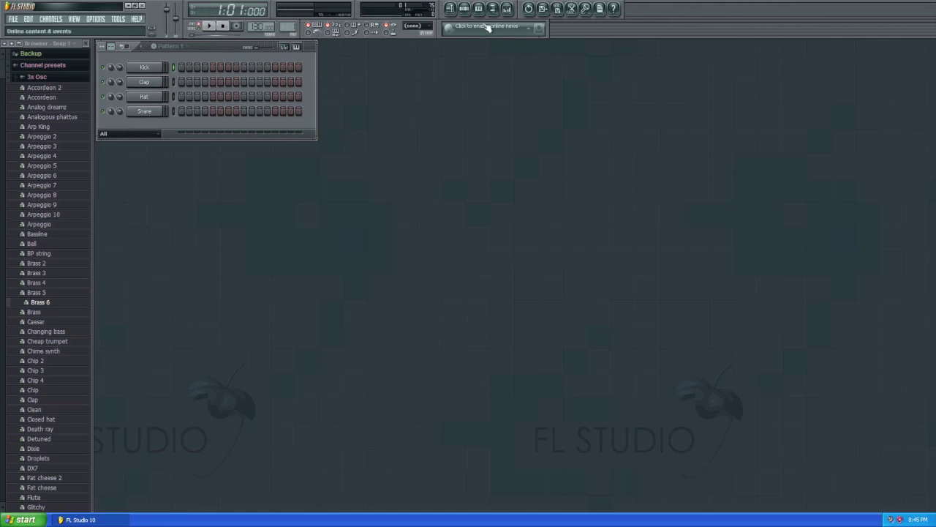
mouse_move(439, 28)
mouse_down()
mouse_move(563, 28)
mouse_move(440, 27)
mouse_up()
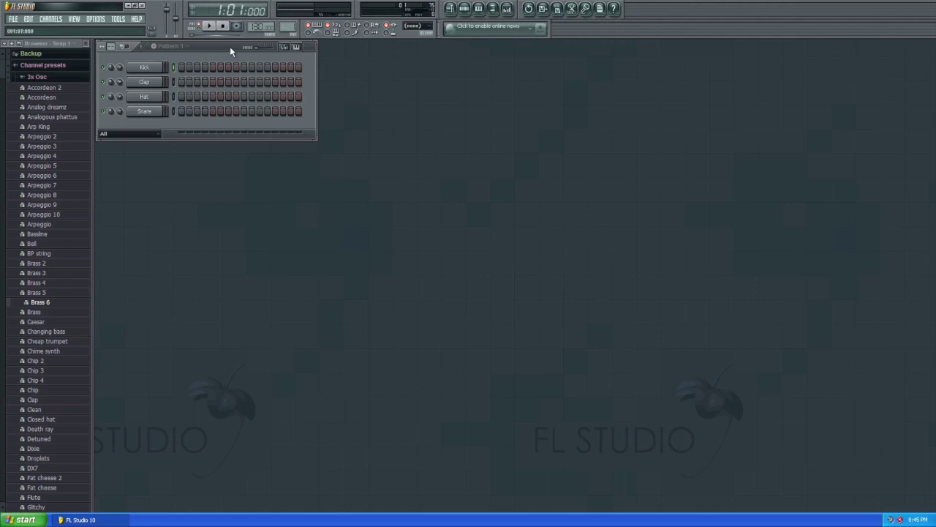
drag(230, 47, 246, 69)
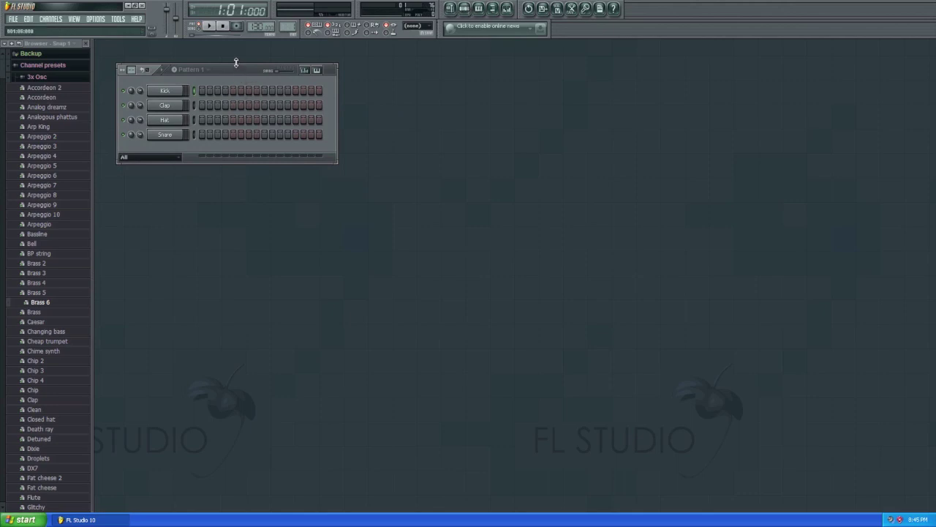
drag(233, 70, 215, 48)
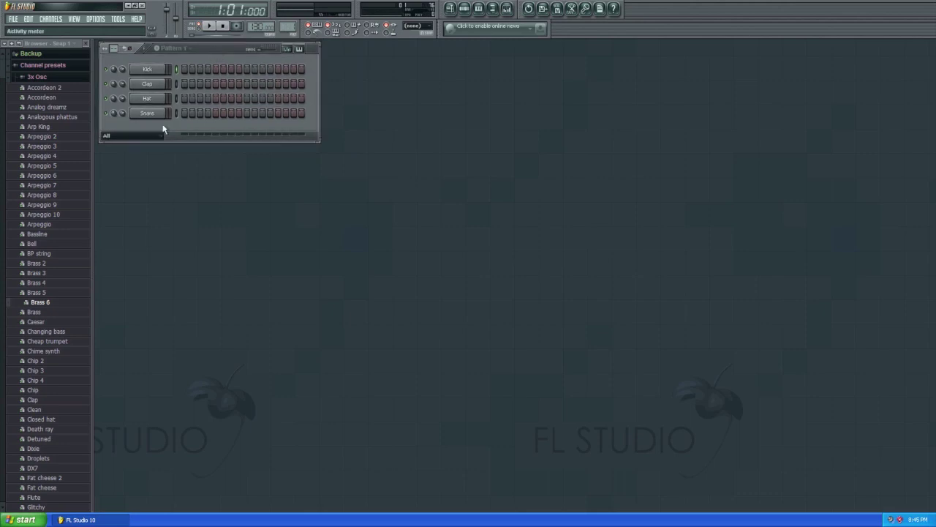
- Toggle a Kick step and paint runs of steps, including Snare, into Pattern 1
click(210, 70)
mouse_move(201, 113)
mouse_down()
mouse_move(263, 110)
mouse_move(205, 98)
mouse_up()
drag(264, 114, 232, 112)
drag(237, 56, 240, 58)
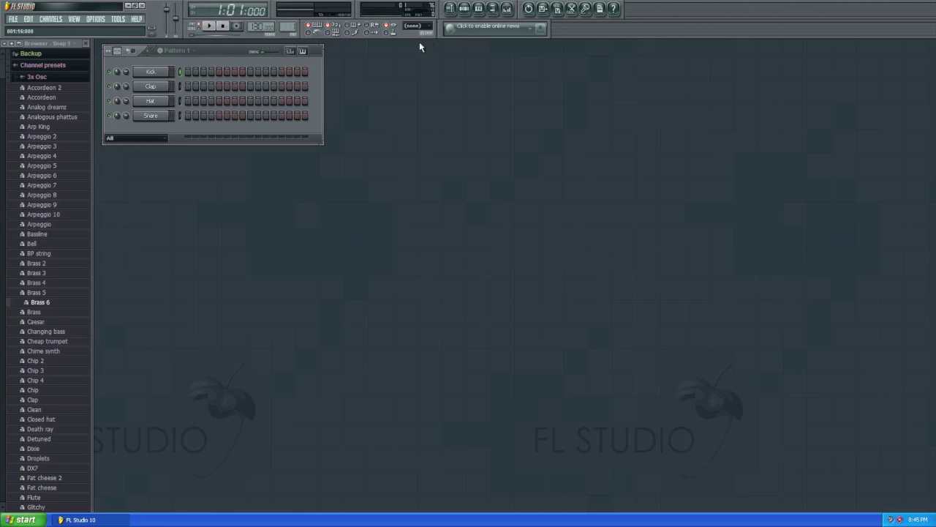
mouse_move(221, 54)
mouse_down()
mouse_move(216, 98)
mouse_move(213, 46)
mouse_up()
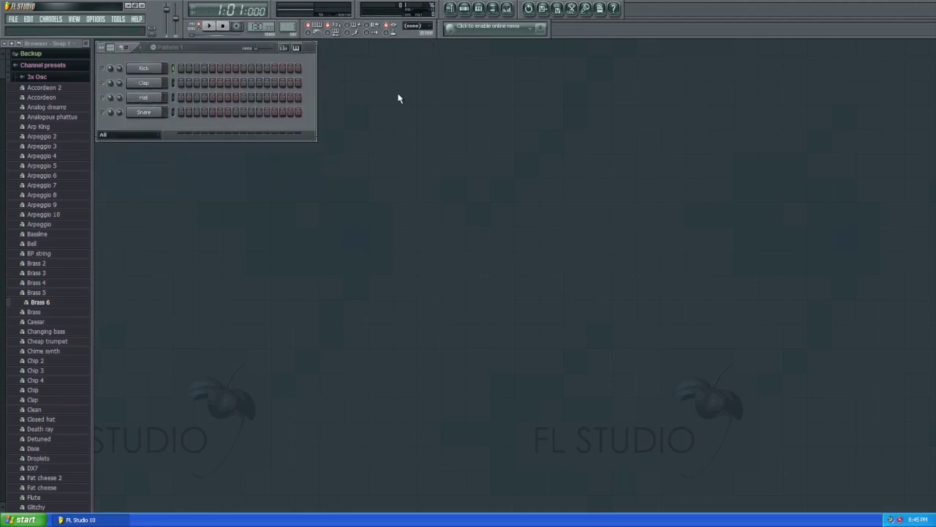
- Bring up the Playlist and settle its window beside the step sequencer
click(469, 11)
click(468, 11)
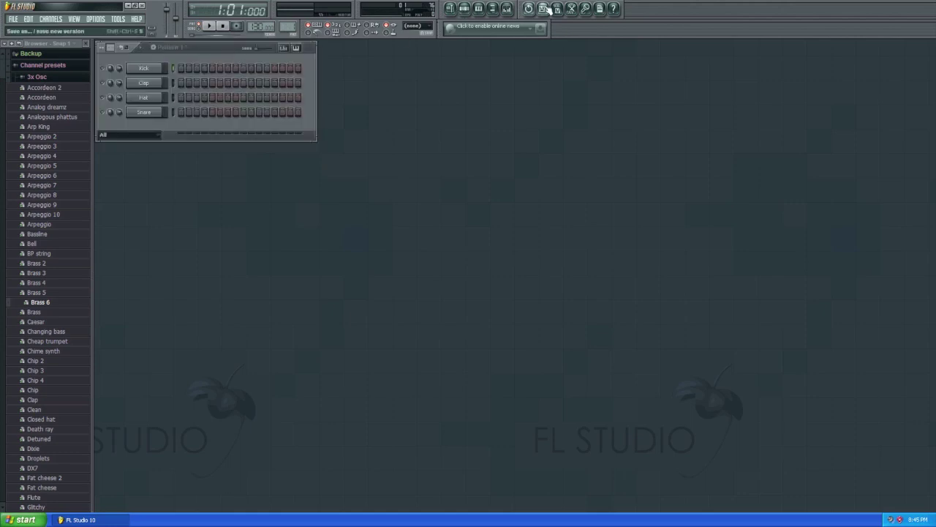
click(450, 8)
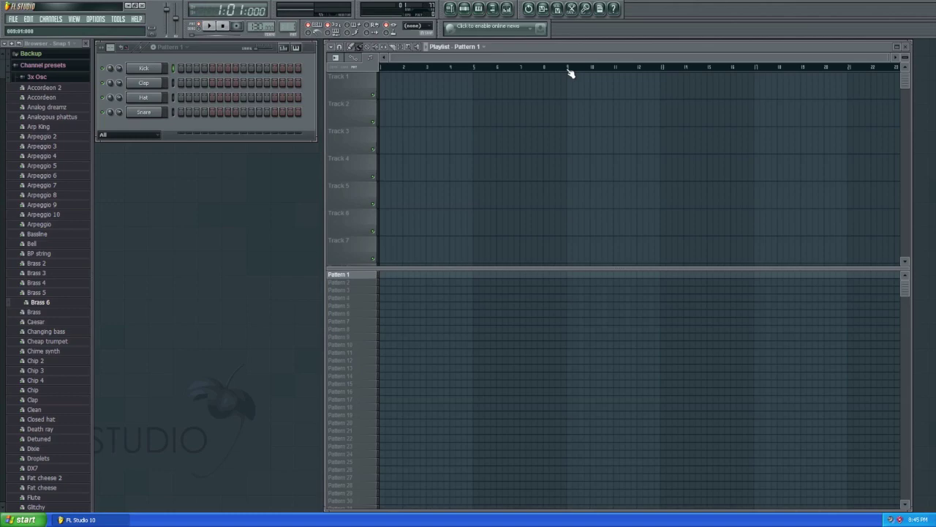
drag(570, 51, 562, 53)
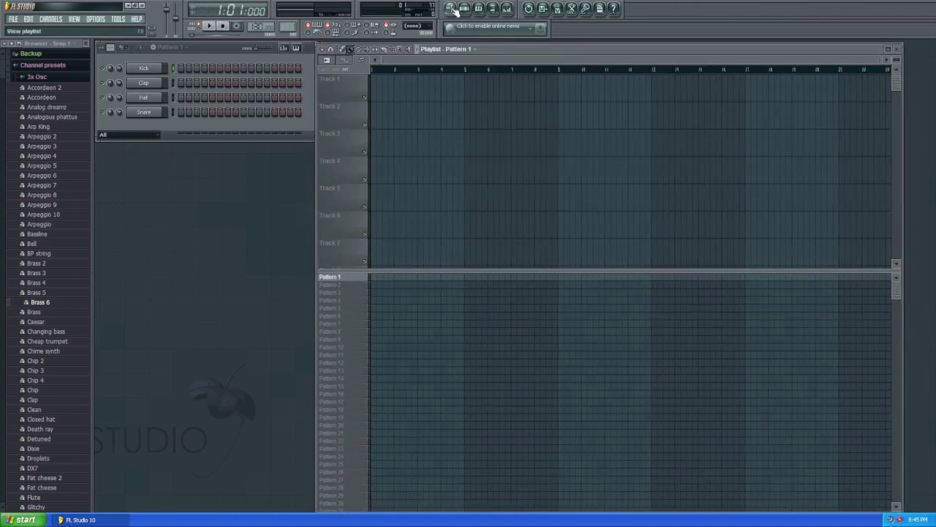
drag(546, 49, 554, 46)
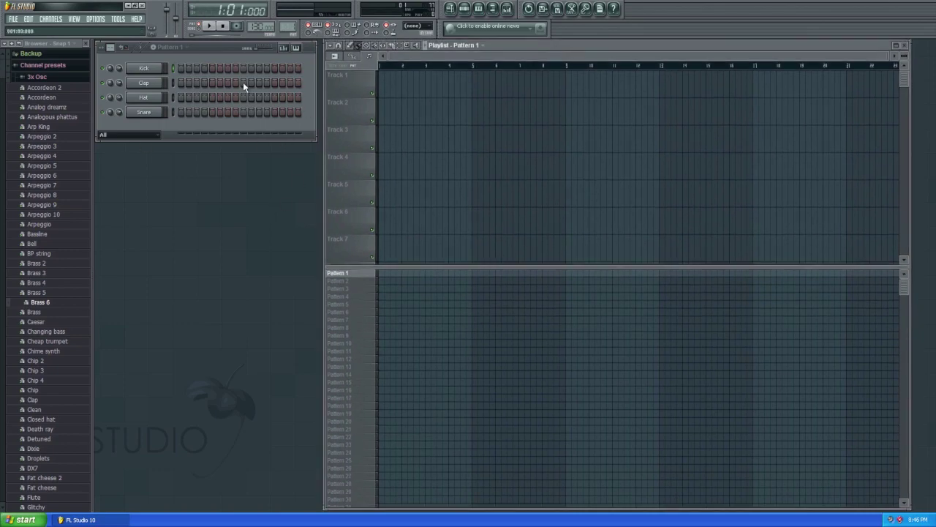
- Browse Patterns 12, 5, 1 and 16 in the pattern list
click(360, 358)
click(359, 303)
click(360, 274)
click(358, 358)
click(354, 390)
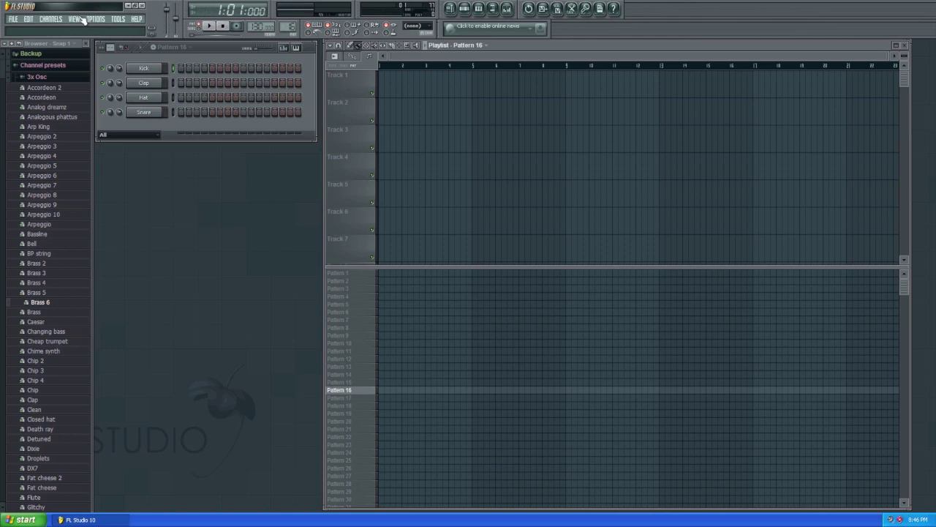
- Open the Options > General settings window, then close it
click(103, 20)
click(109, 60)
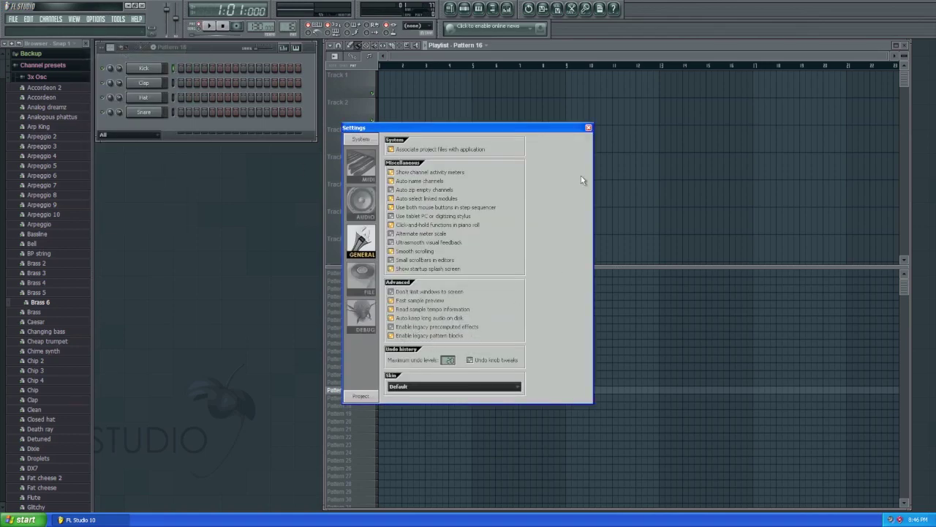
click(589, 127)
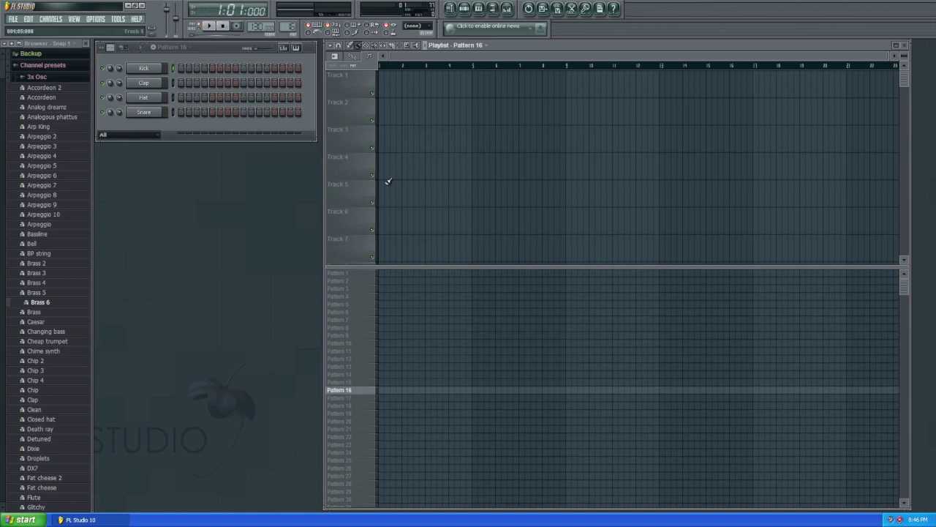
- Place and delete a Pattern 2 clip, then select Patterns 2, 6, 9, 5 and 1
mouse_move(388, 281)
mouse_down()
mouse_move(405, 281)
mouse_move(395, 281)
mouse_up()
right_click(393, 283)
click(348, 281)
click(350, 312)
click(351, 335)
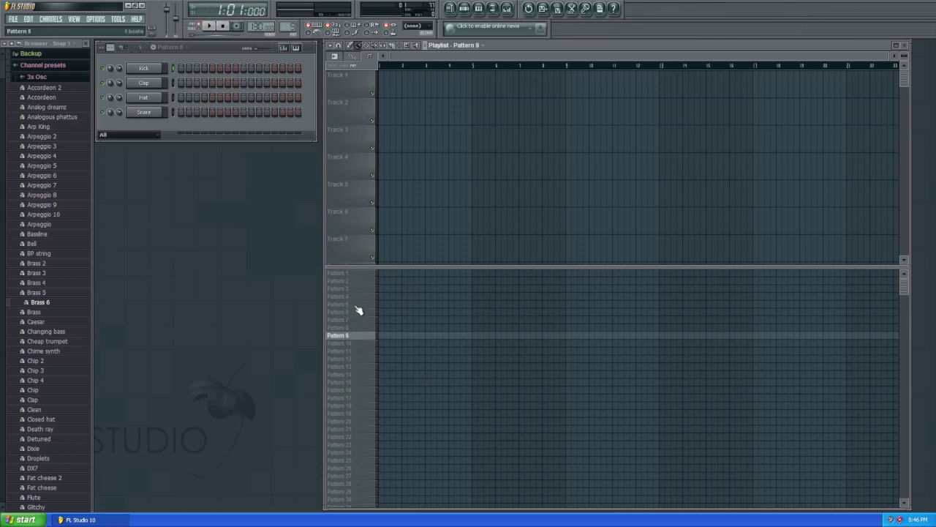
click(357, 306)
click(357, 275)
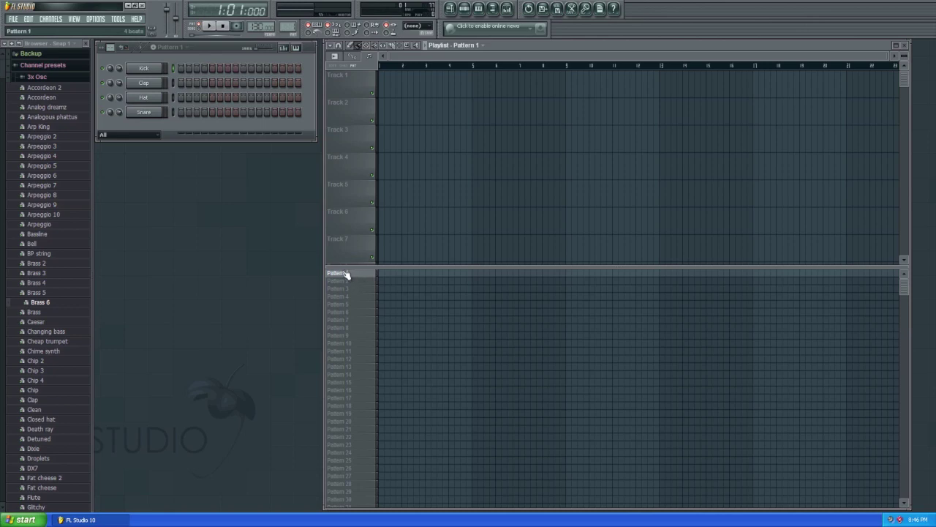
- Adjust the Playlist split and window position, and browse the 3x Osc preset folder
mouse_move(353, 267)
mouse_down()
mouse_move(356, 176)
mouse_move(355, 257)
mouse_up()
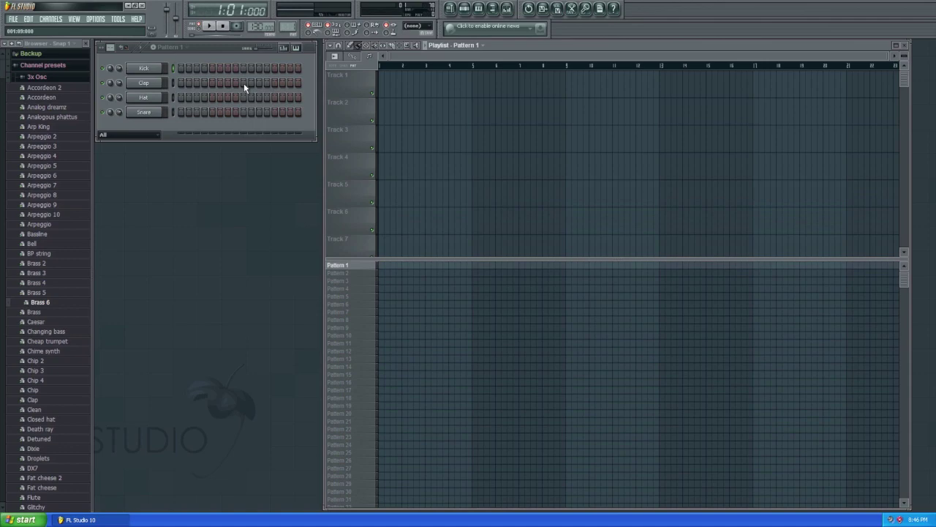
scroll(92, 209, down, 2)
scroll(370, 136, up, 2)
drag(503, 44, 499, 45)
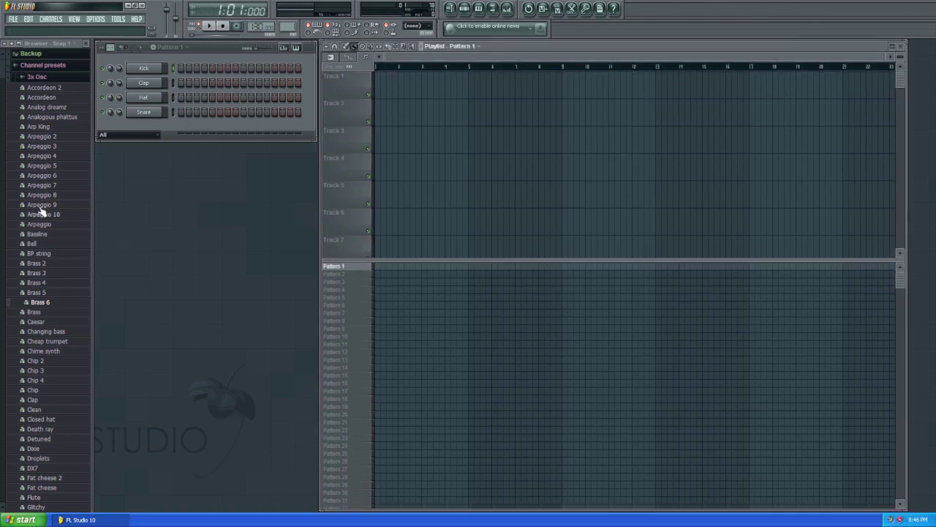
click(35, 76)
click(38, 76)
scroll(49, 88, up, 1)
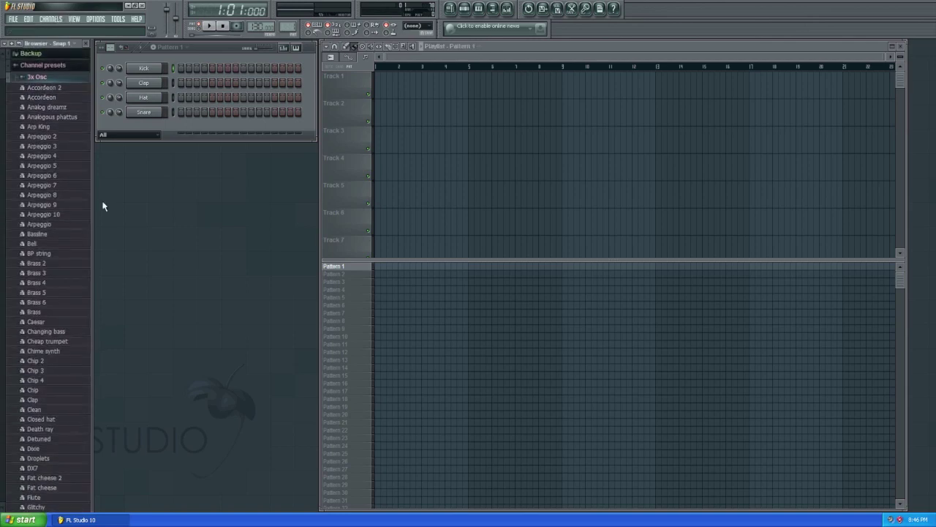
- Add a 3x Osc channel through Channels > Add one and move its settings window lower left
click(51, 19)
mouse_move(50, 27)
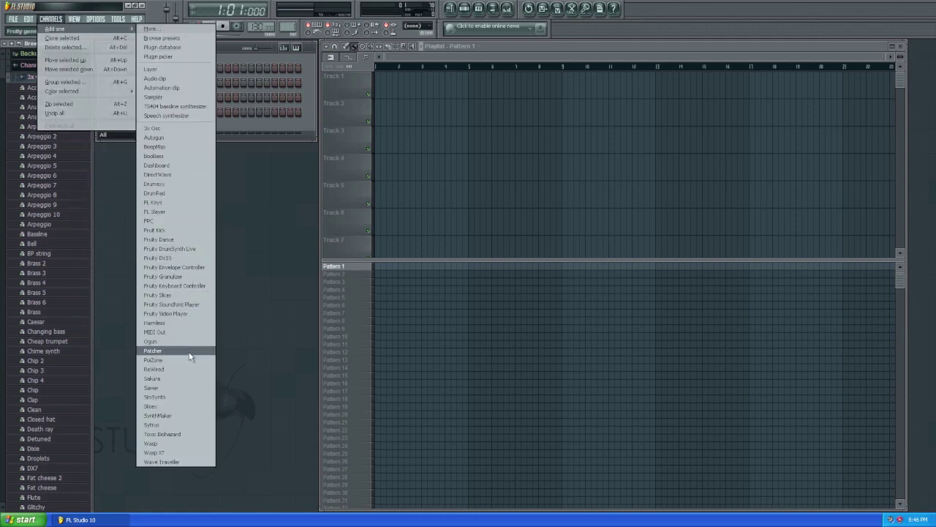
click(167, 129)
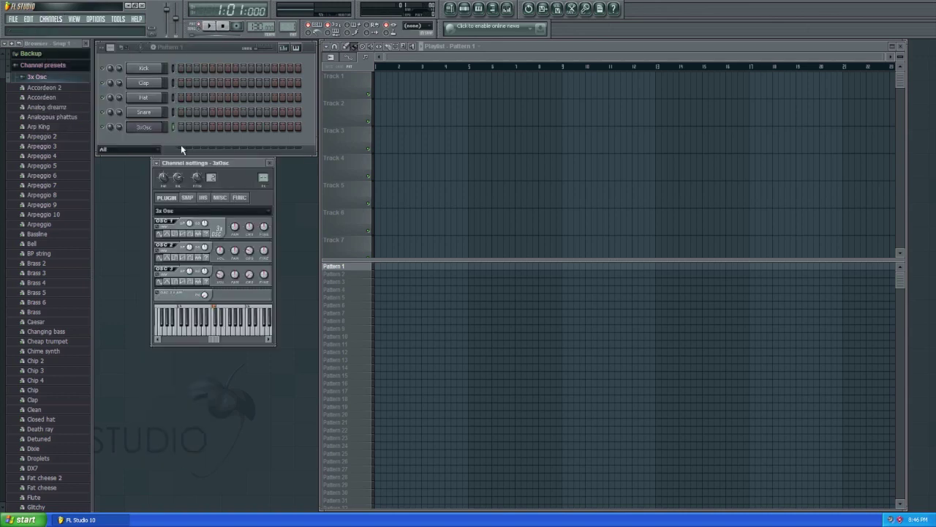
drag(239, 162, 201, 193)
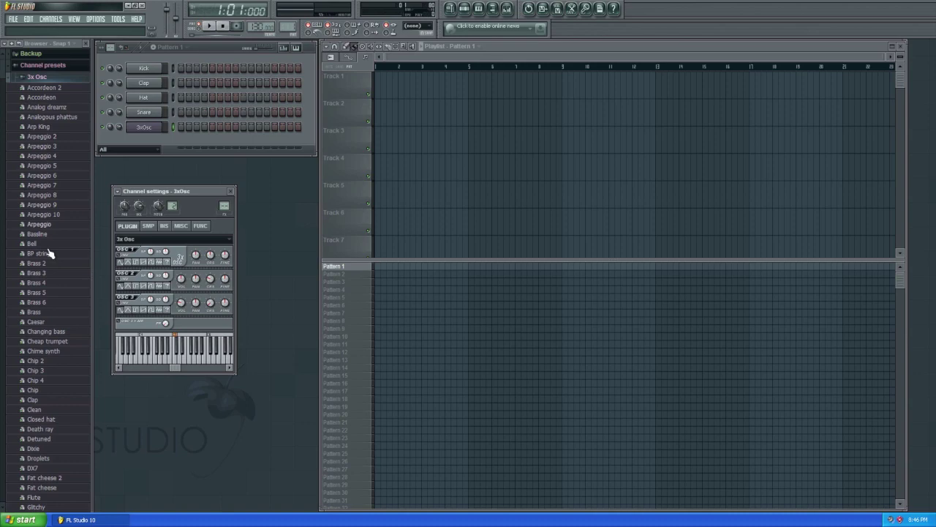
- Close the 3xOsc settings and add the Organ 5 preset from the browser as a new channel
click(62, 79)
click(62, 79)
click(61, 58)
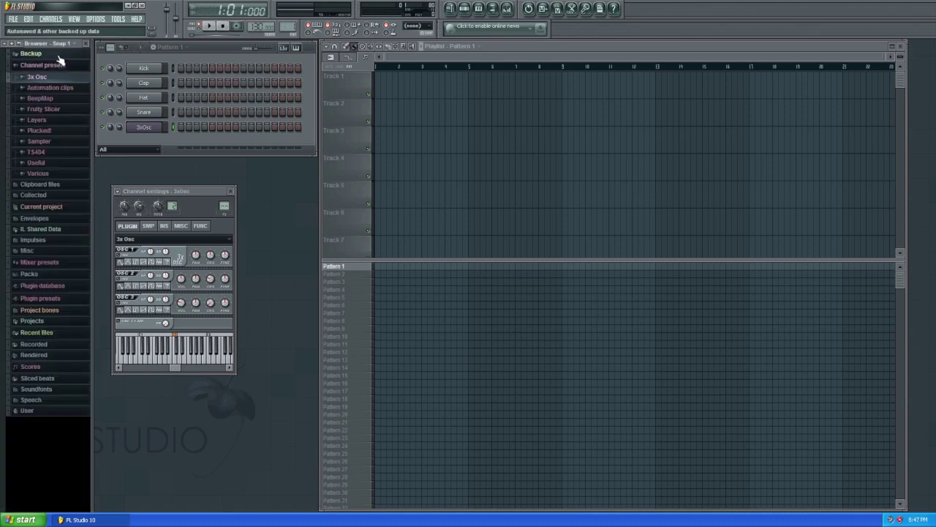
click(62, 59)
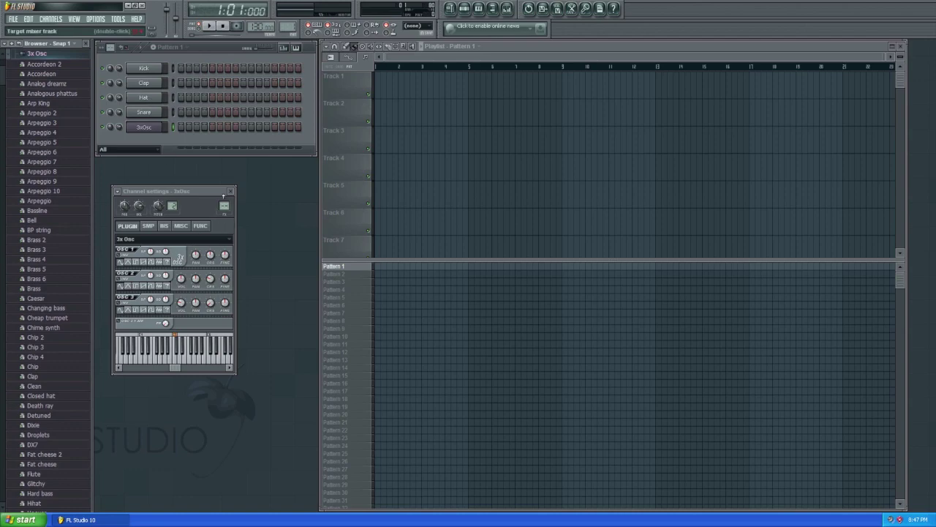
click(230, 192)
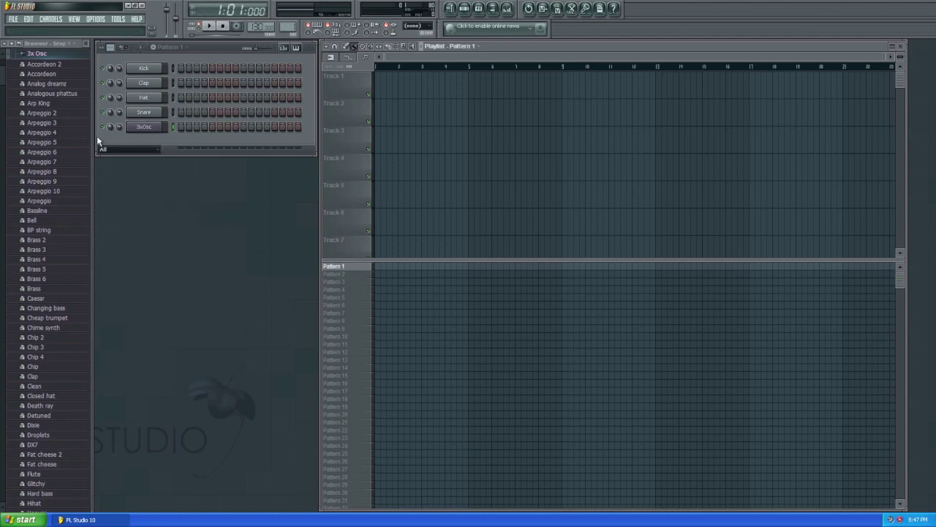
scroll(67, 349, down, 3)
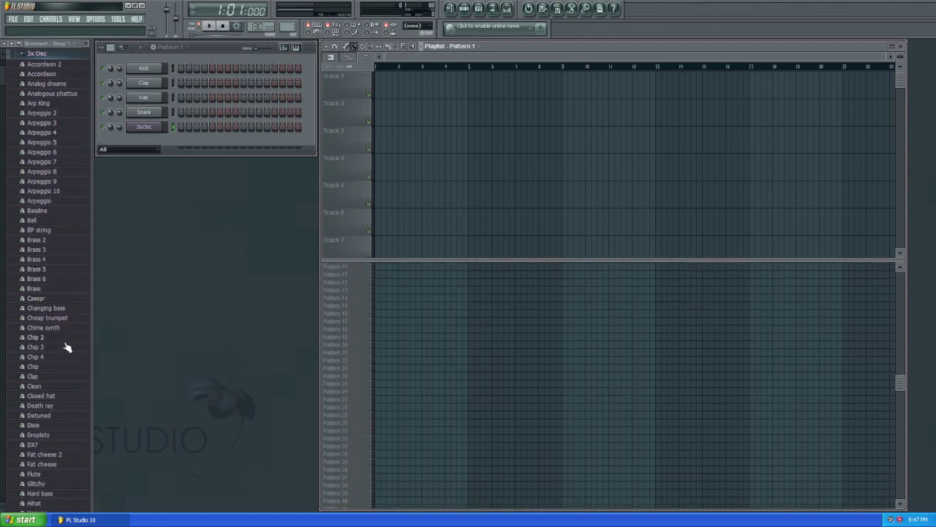
click(65, 347)
scroll(66, 344, down, 6)
scroll(66, 344, down, 10)
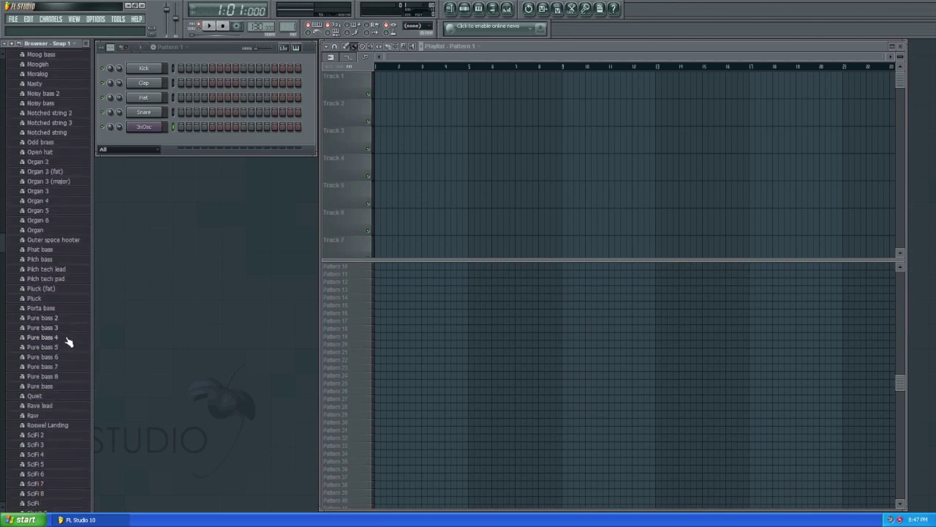
drag(40, 210, 139, 150)
- Audition Organ 5 on the preview keyboard and lower the system volume
click(171, 358)
click(195, 359)
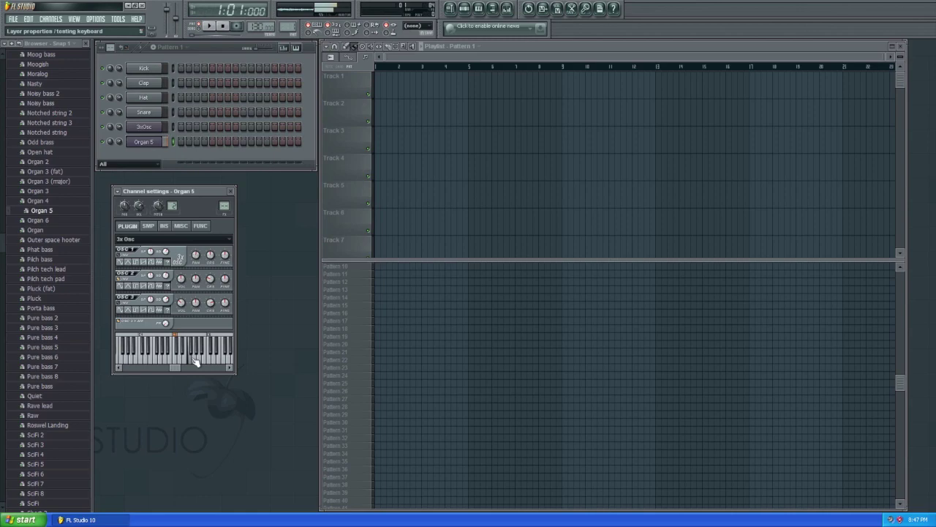
click(175, 359)
click(172, 362)
key(XF86AudioLowerVolume)
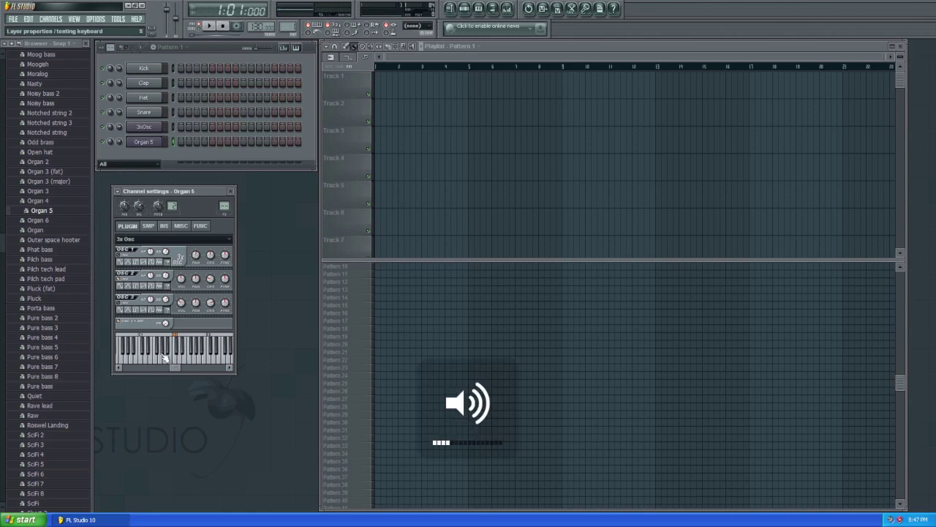
click(176, 359)
click(188, 363)
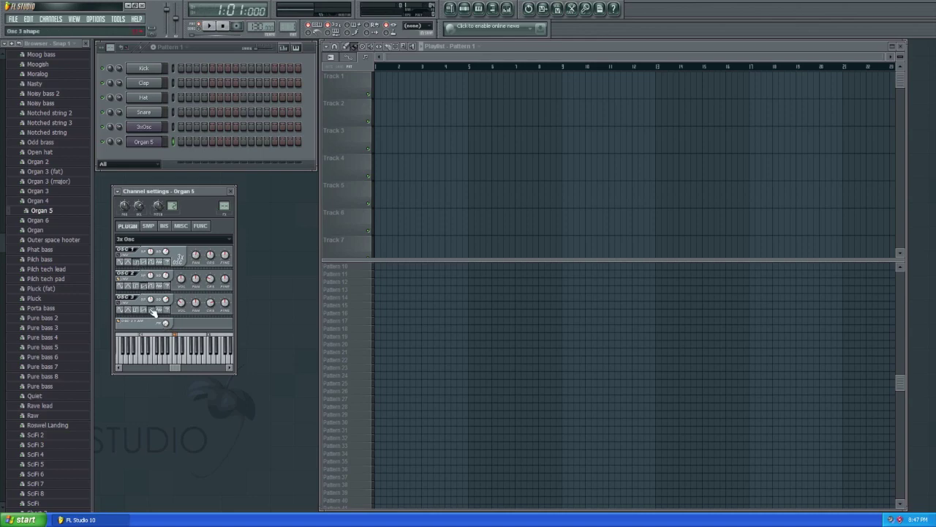
mouse_move(178, 363)
mouse_down()
mouse_move(159, 360)
mouse_move(179, 359)
mouse_up()
- Change OSC 3's waveform and set its volume to 33%, auditioning the result
drag(193, 308, 193, 306)
click(176, 359)
drag(178, 366, 180, 365)
drag(180, 300, 180, 299)
click(178, 359)
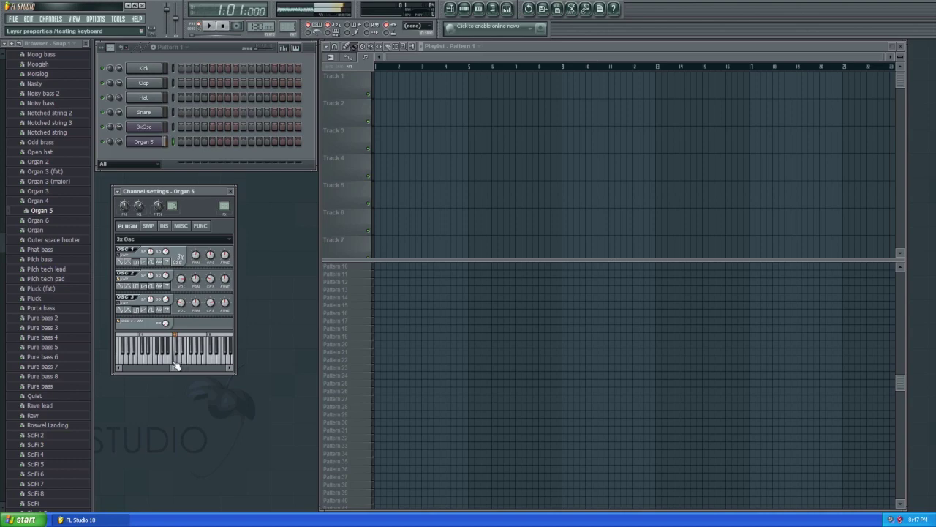
click(178, 359)
click(180, 359)
click(178, 359)
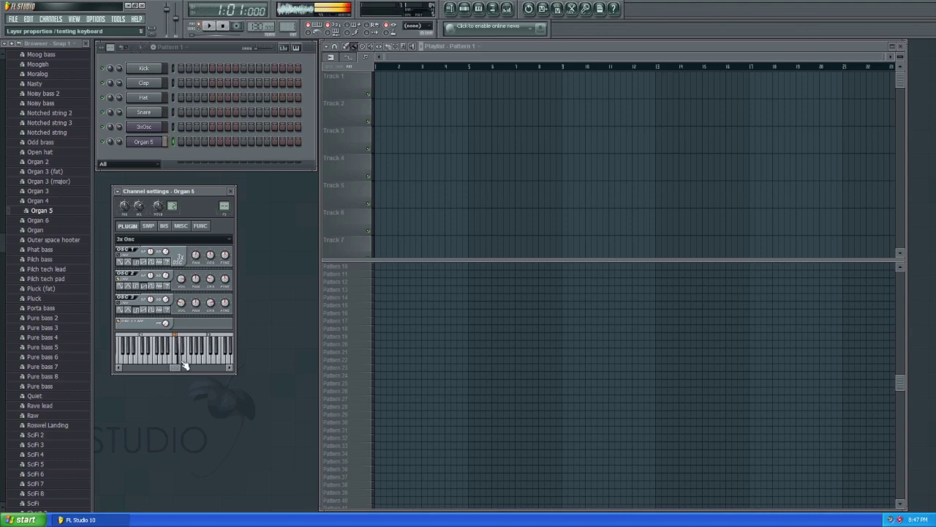
click(178, 359)
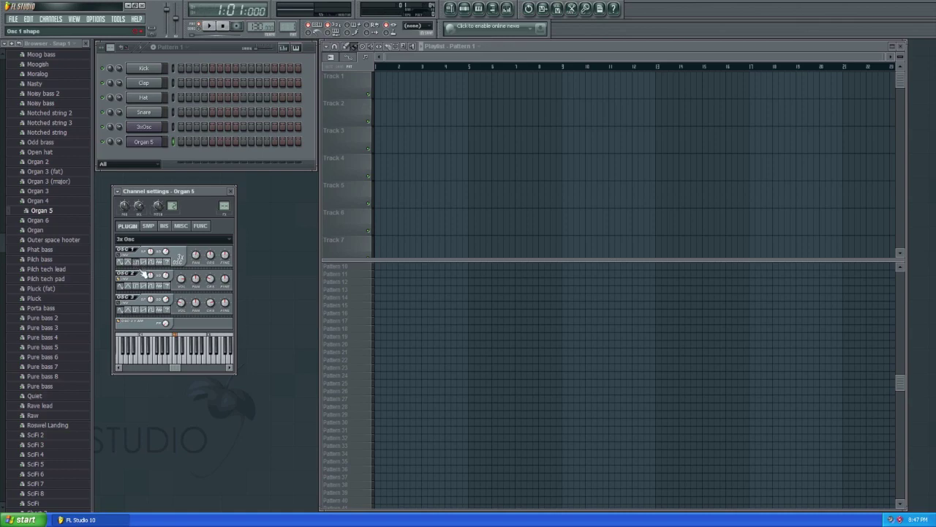
click(170, 353)
drag(204, 189, 206, 158)
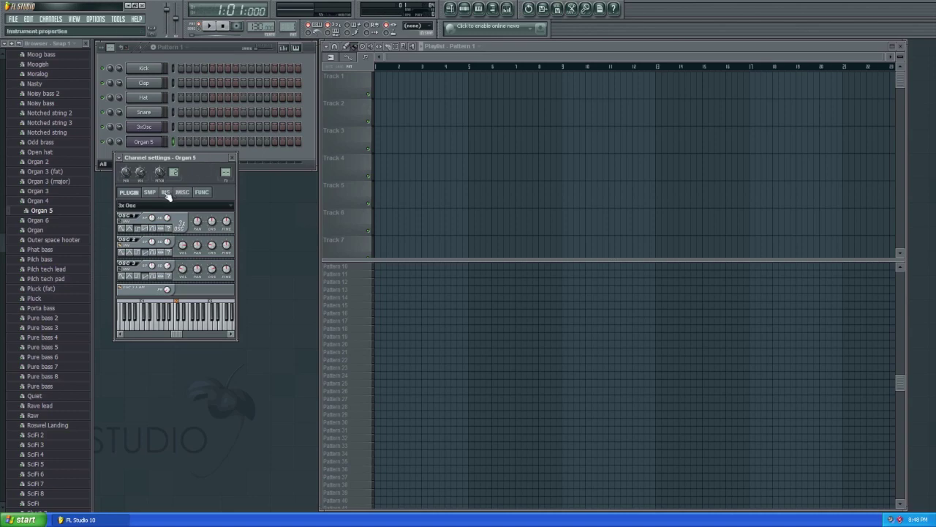
- Open the Organ 5 piano roll and position it mid-screen
click(232, 158)
right_click(168, 136)
click(195, 144)
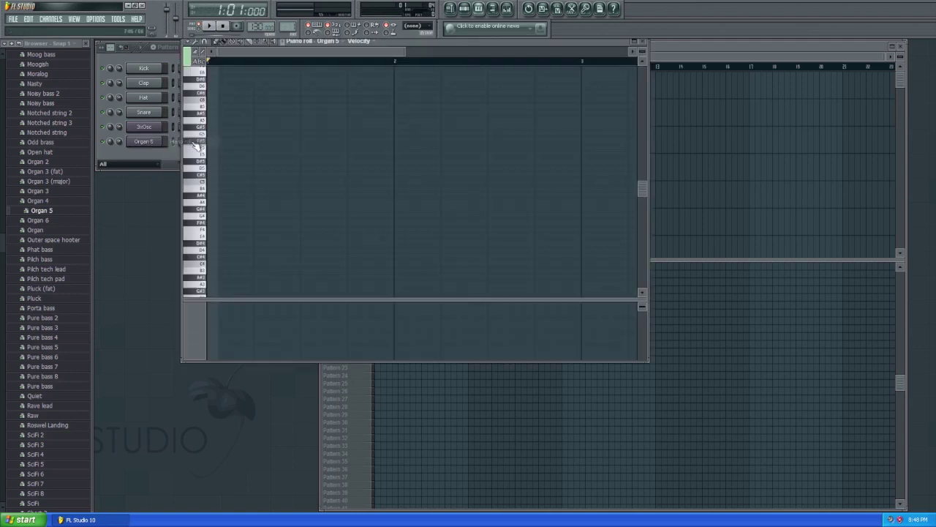
right_click(162, 139)
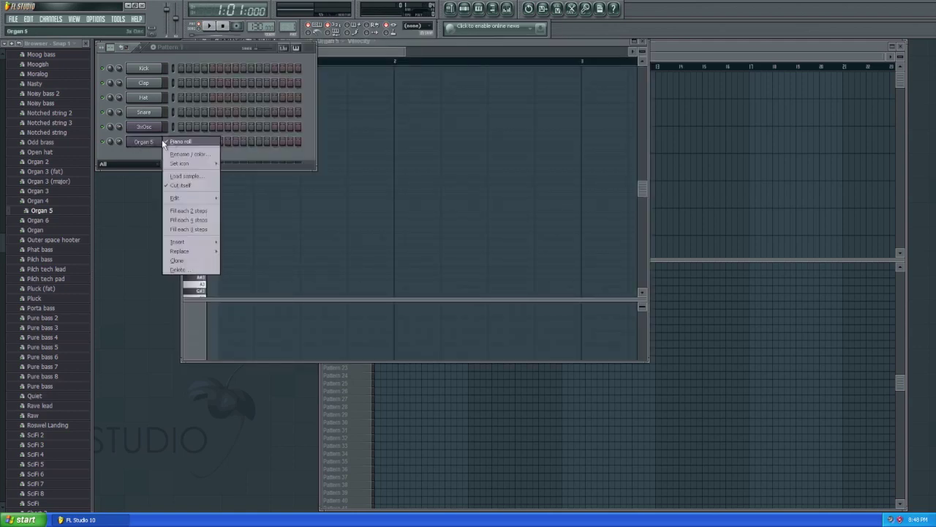
double_click(441, 47)
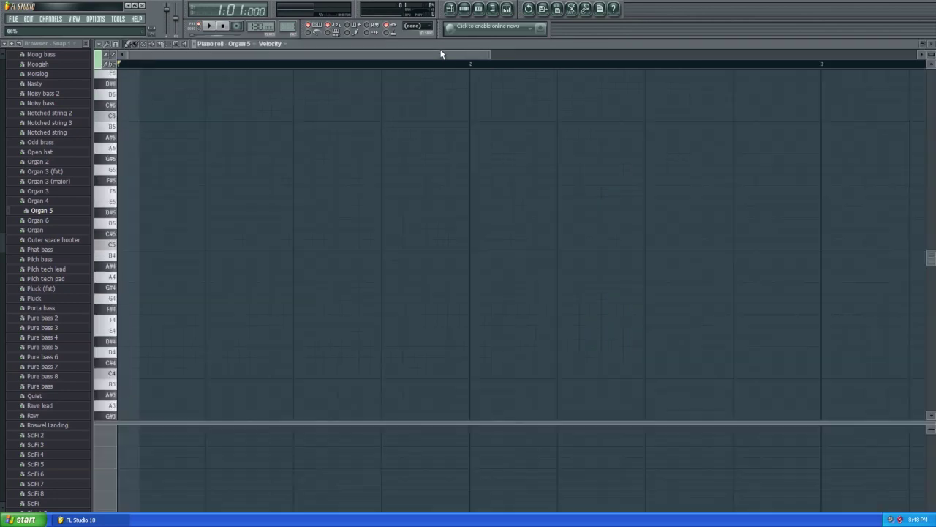
double_click(512, 45)
drag(510, 43, 551, 94)
drag(242, 187, 239, 152)
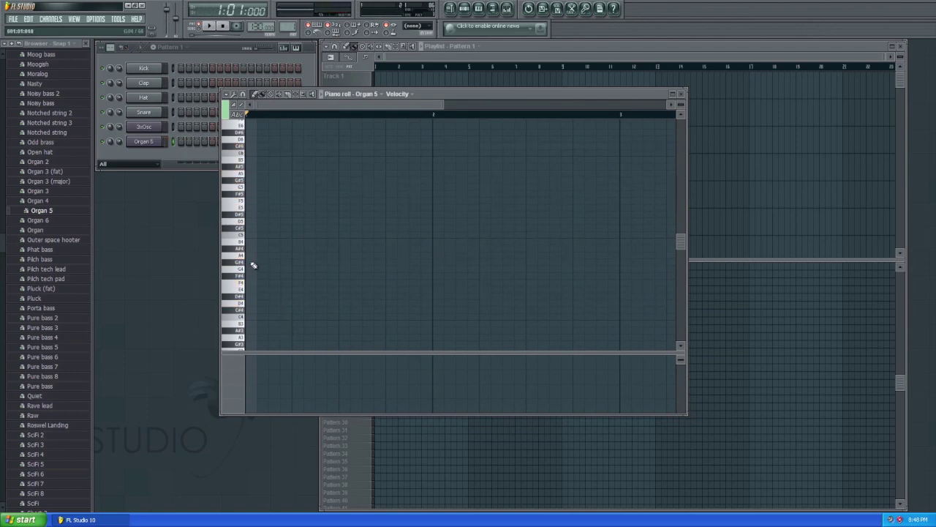
- Draw a one-bar D5, then F5, G5 and D5 notes in bar 2, and play back
click(250, 222)
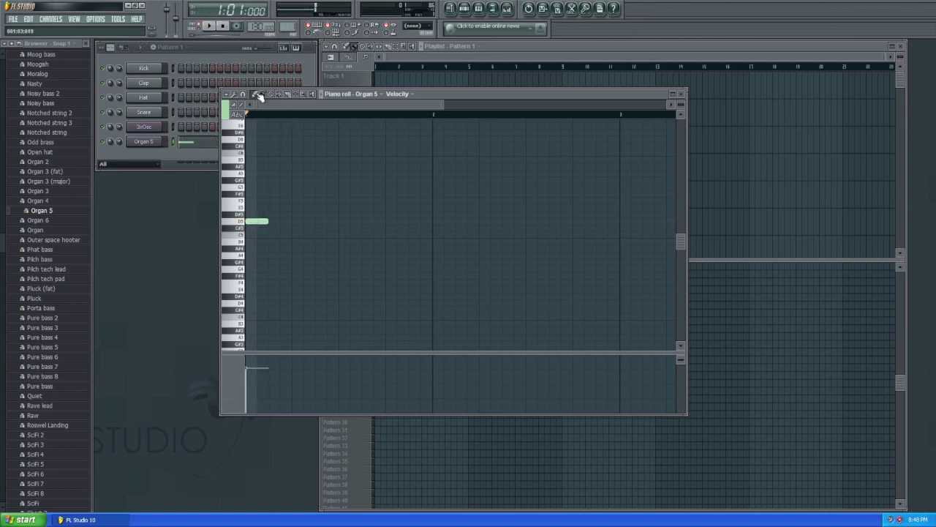
drag(267, 222, 434, 221)
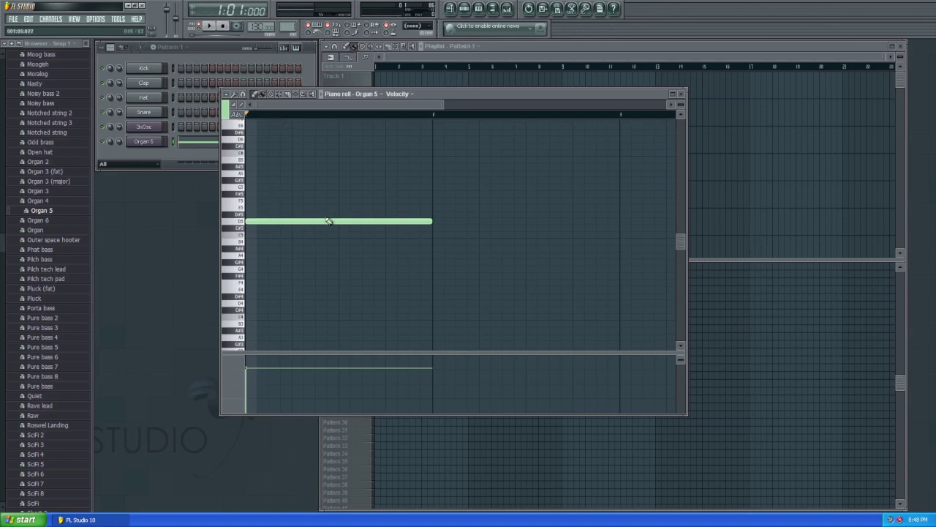
click(436, 221)
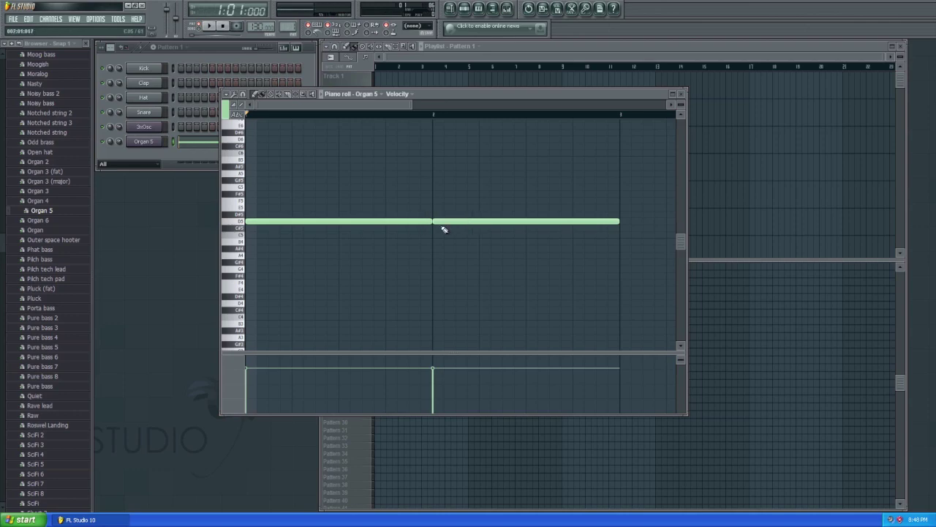
drag(445, 221, 452, 203)
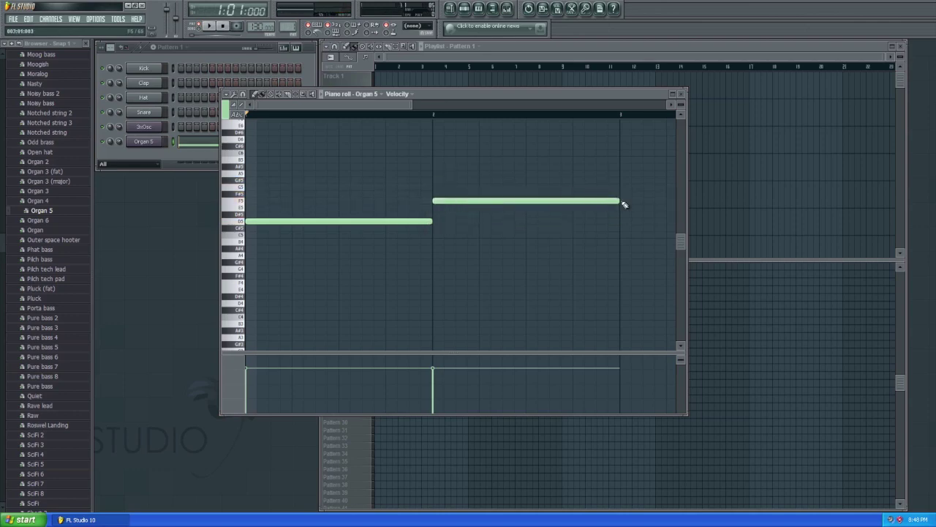
drag(624, 204, 482, 188)
click(497, 180)
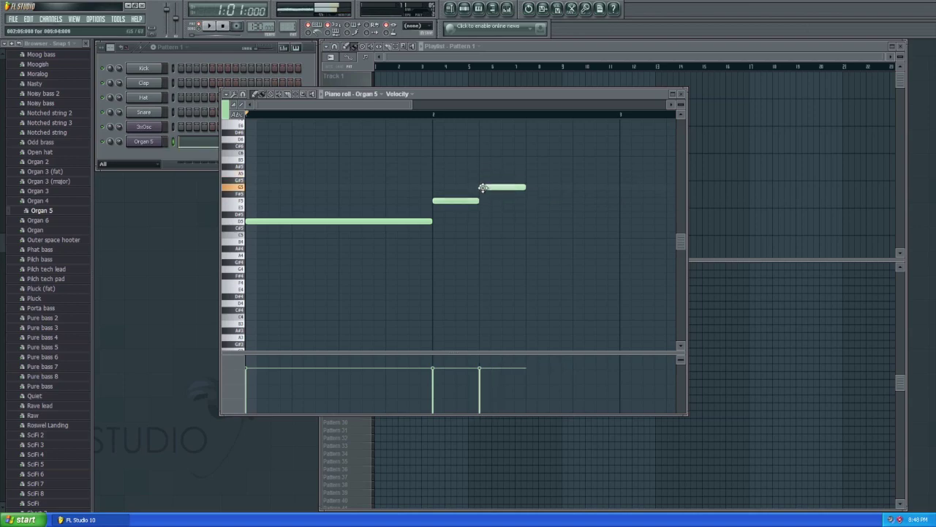
click(530, 221)
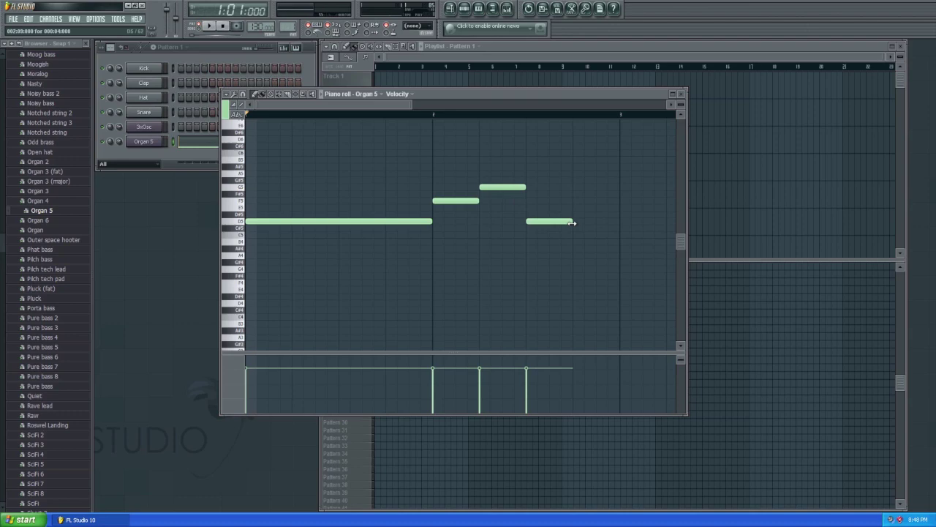
drag(572, 222, 619, 222)
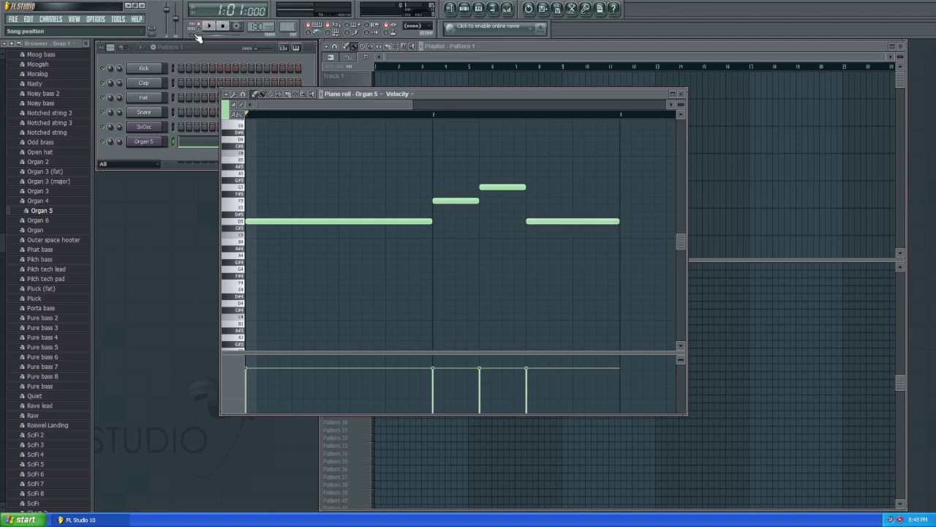
key(space)
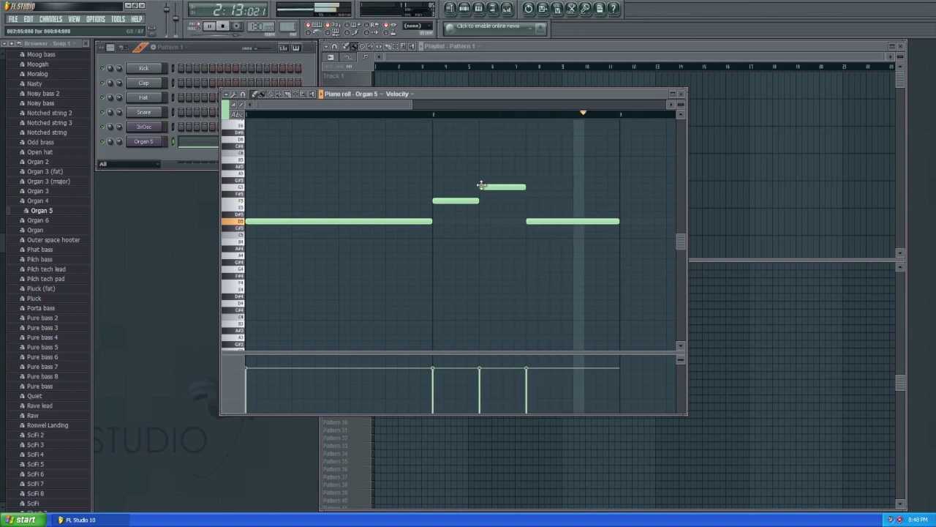
key(space)
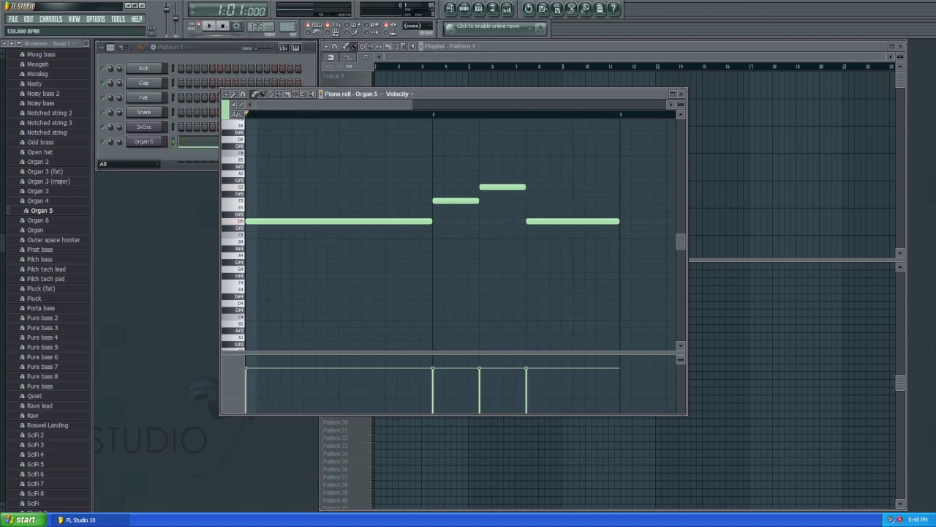
- Choose a preset tempo and play the pattern at the new speed
right_click(257, 28)
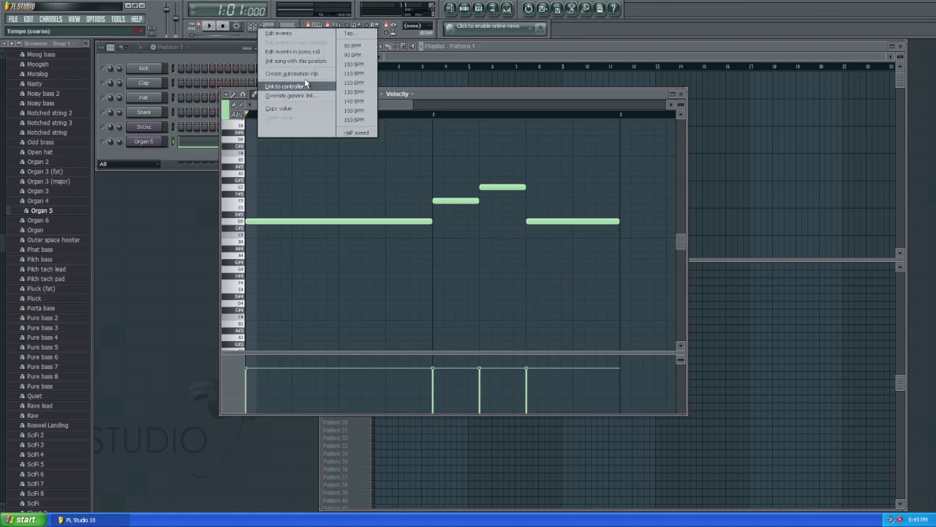
click(355, 101)
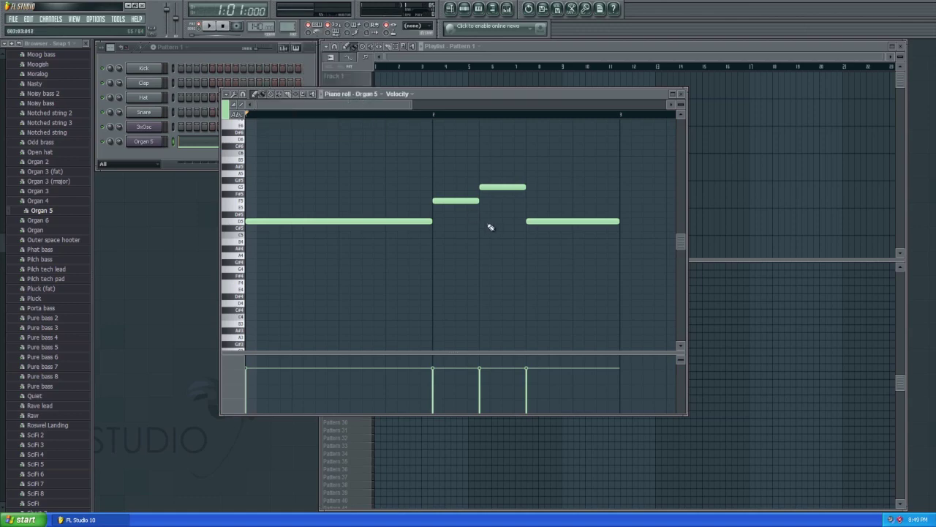
key(space)
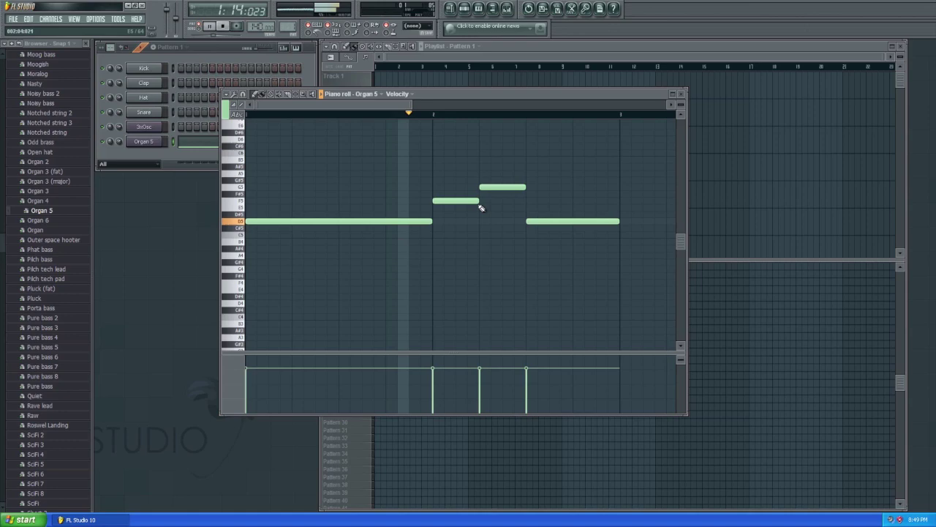
key(space)
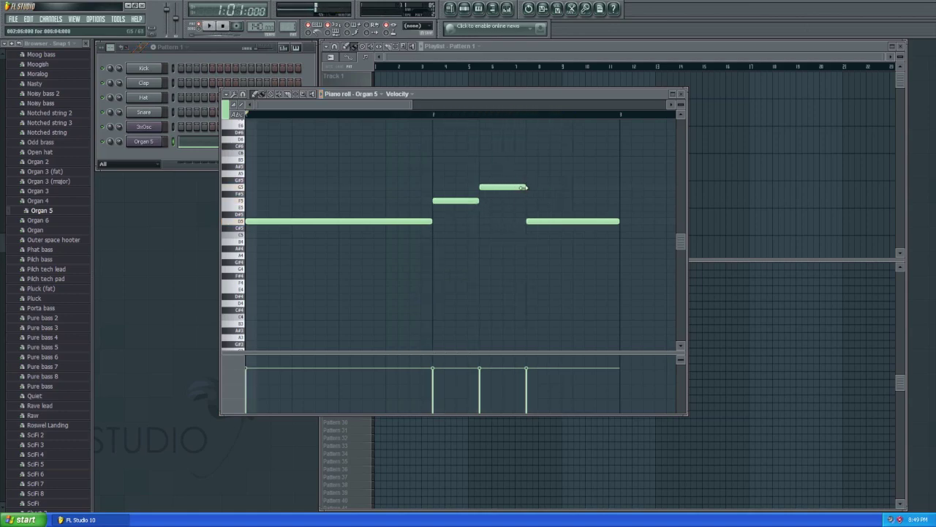
- Rework bar 2 into half-bar F5 and G5 notes, removing the extra D5, and play back
right_click(511, 187)
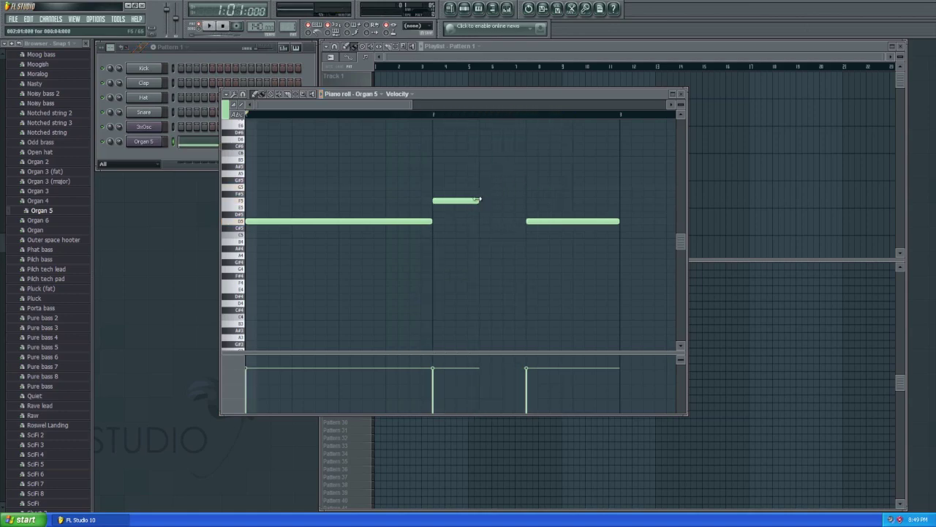
drag(479, 200, 489, 200)
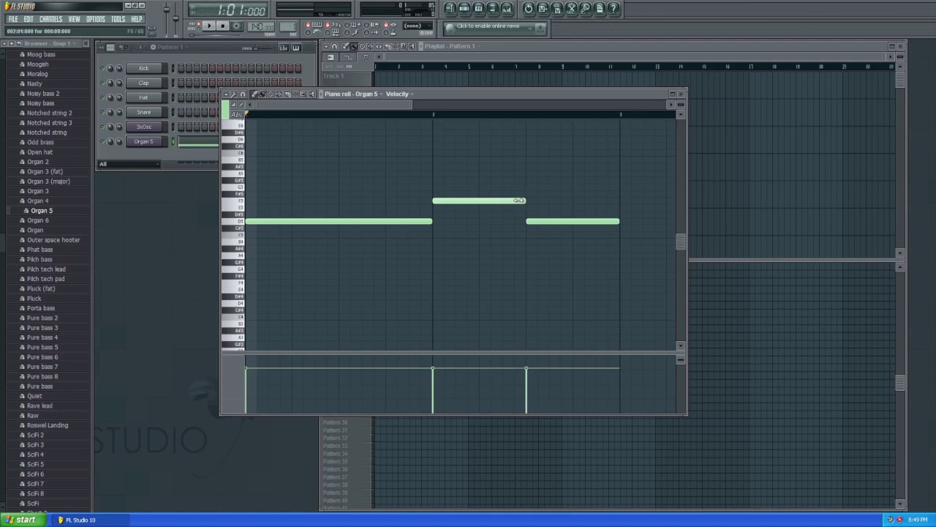
click(528, 194)
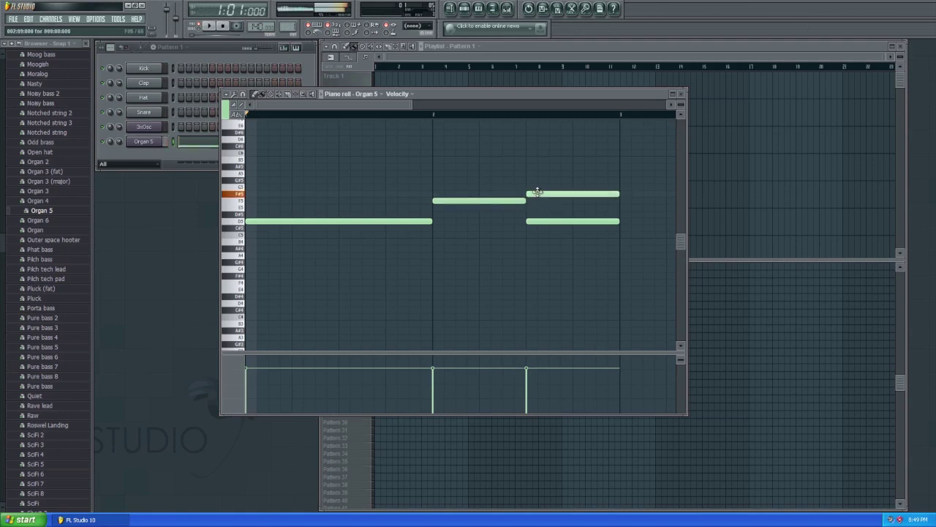
drag(533, 193, 537, 184)
right_click(534, 221)
key(space)
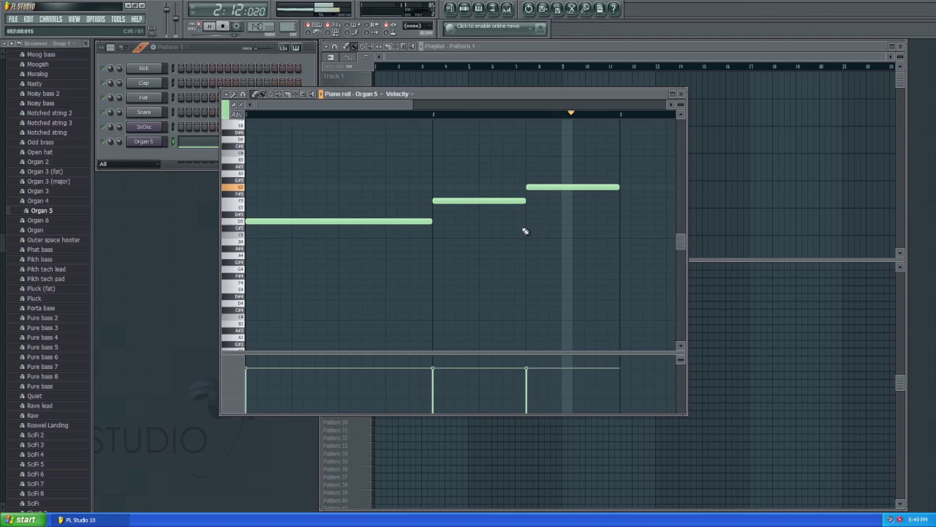
- Select all three notes and drag them down two octaves so the riff starts on D3
key(space)
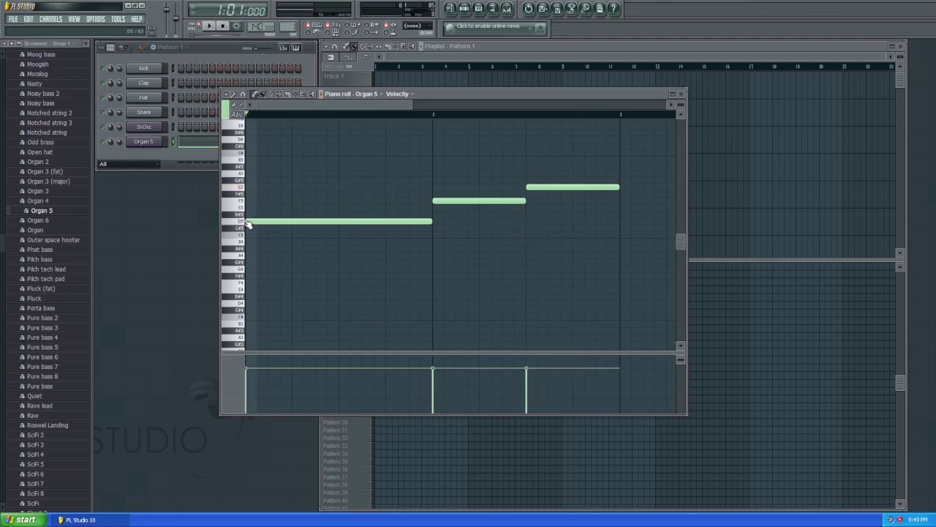
key(ctrl+a)
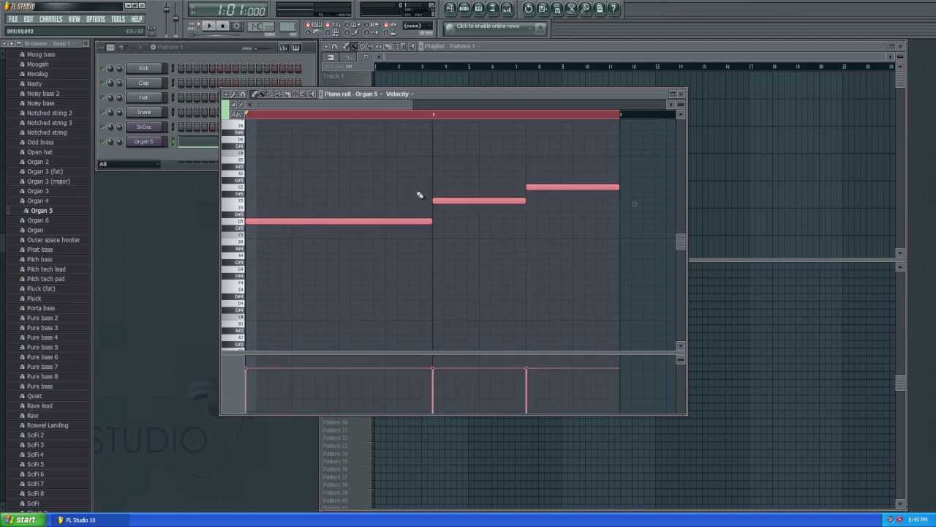
drag(310, 219, 310, 303)
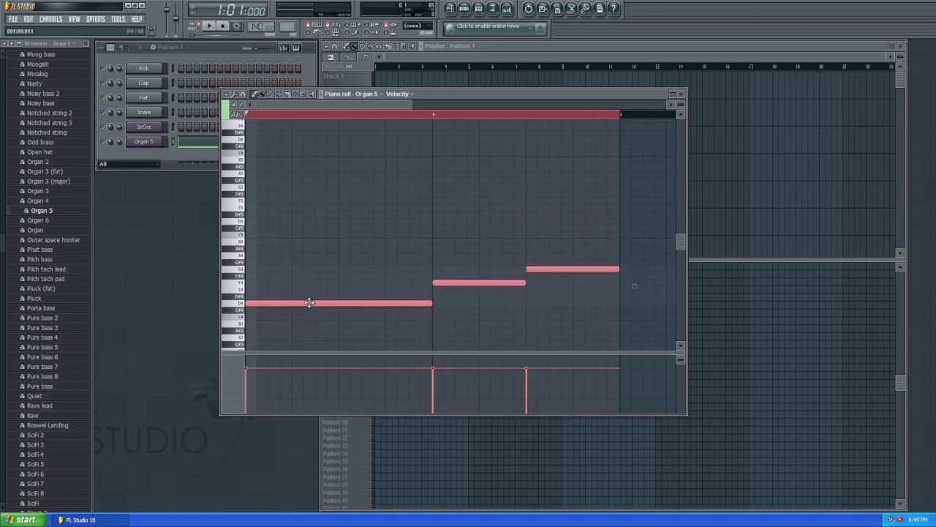
key(space)
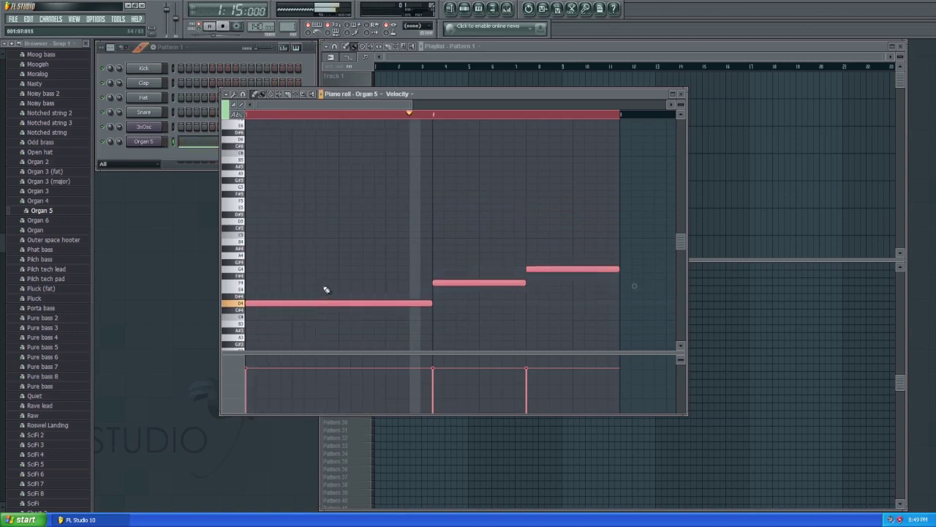
key(space)
scroll(323, 287, down, 2)
drag(305, 261, 307, 344)
key(space)
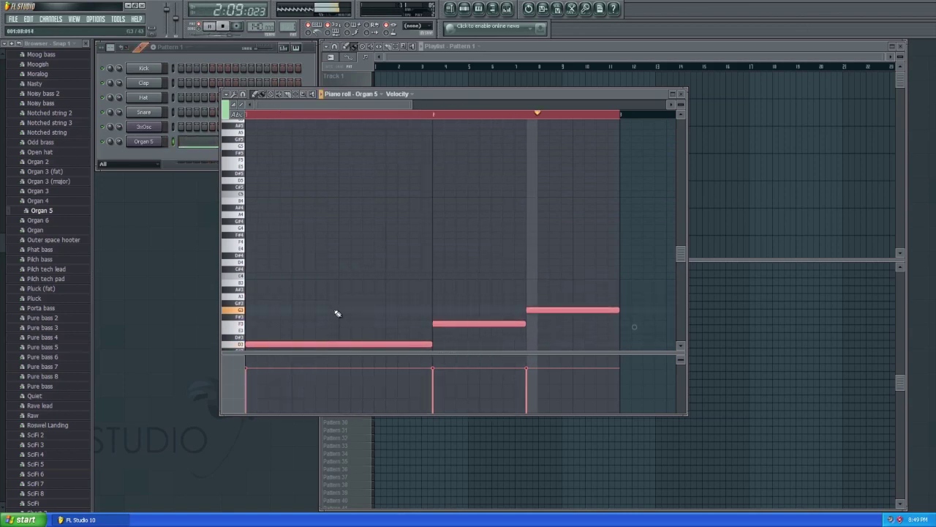
key(space)
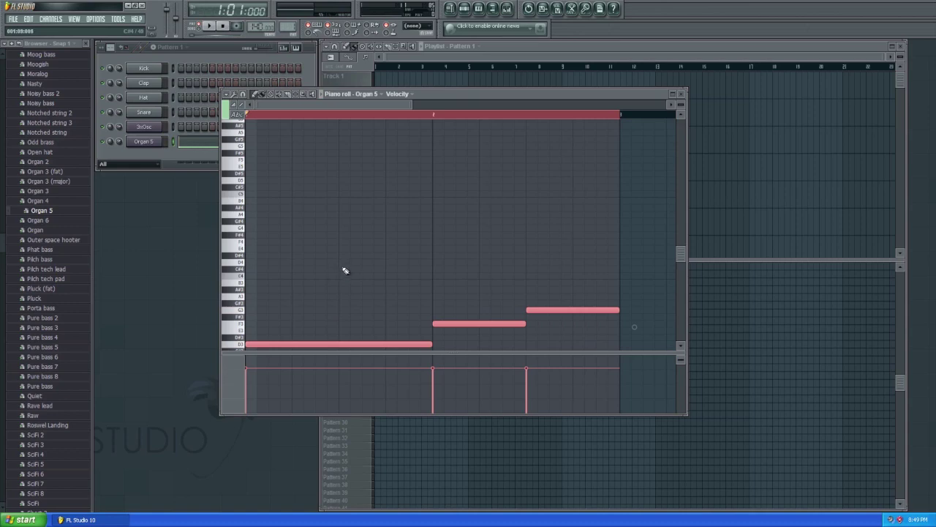
- Clear the time selection and deselect the notes, then close the Organ 5 piano roll
click(502, 103)
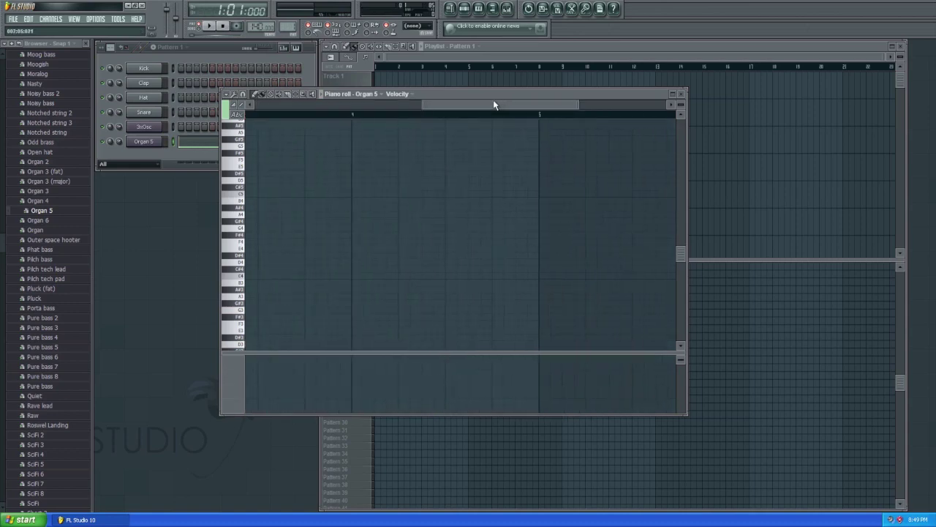
drag(493, 103, 379, 115)
click(328, 115)
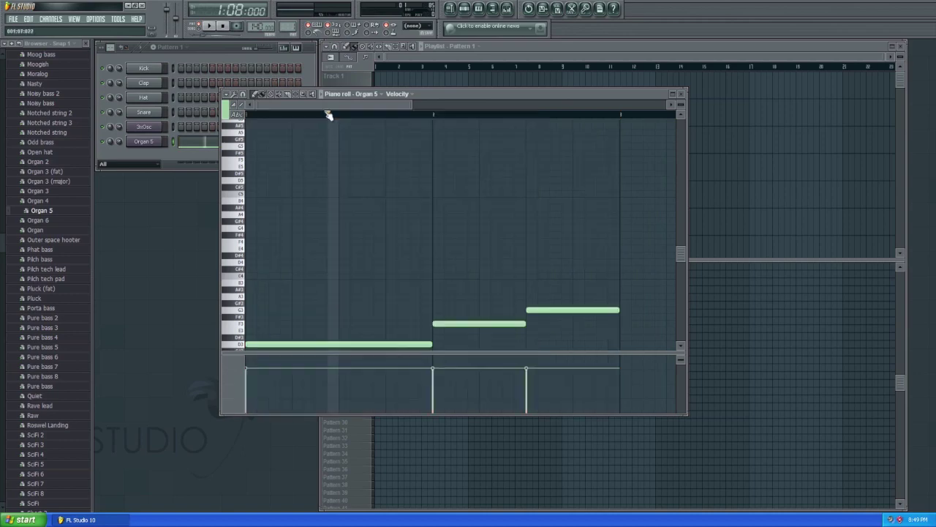
click(680, 94)
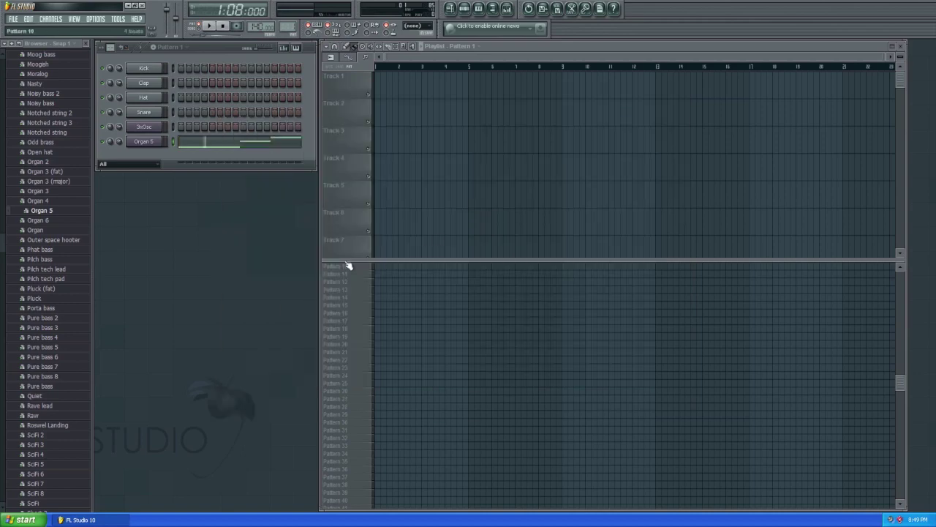
- Rename Pattern 1 to 'Bass' in the Playlist's pattern list
scroll(351, 300, up, 3)
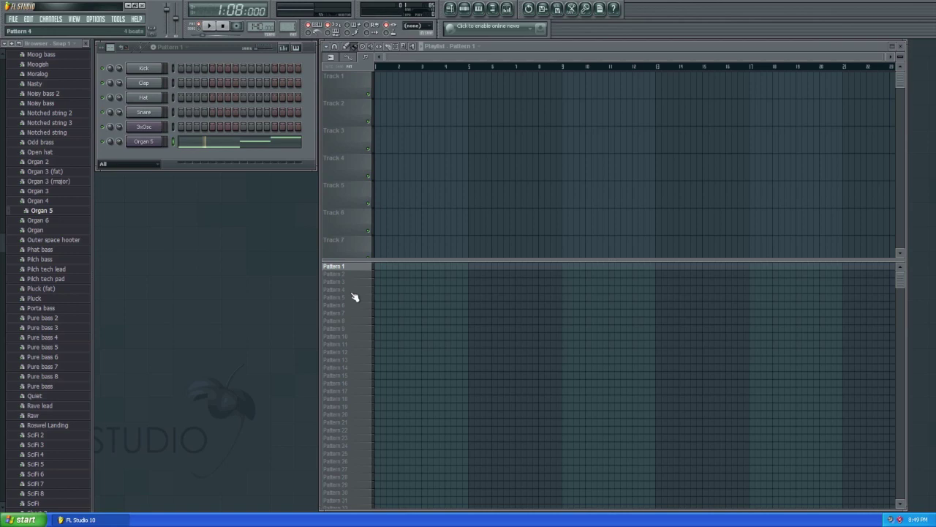
right_click(357, 271)
click(373, 266)
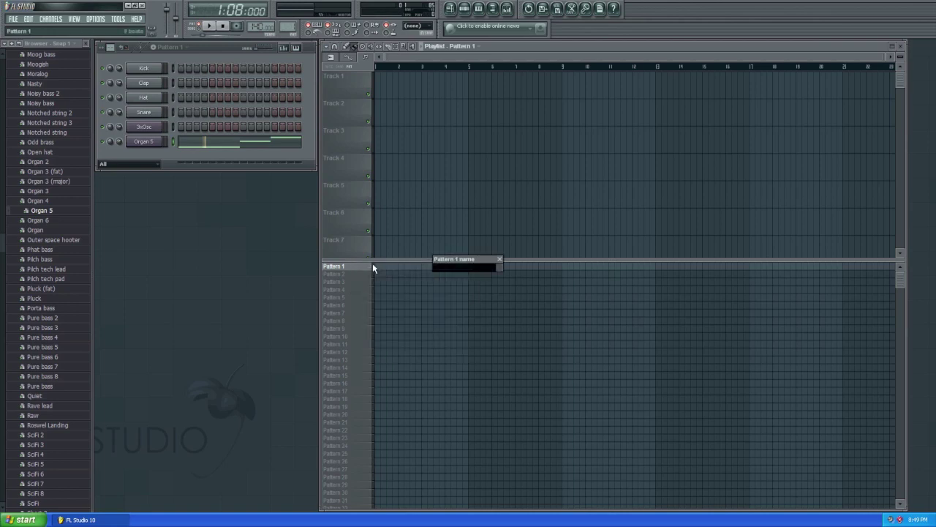
text(Bass)
key(Return)
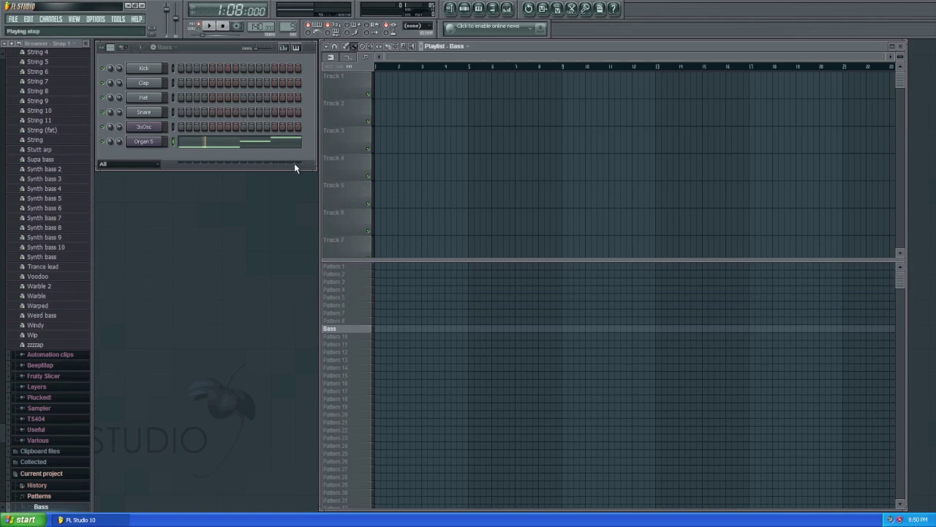
- Play the Bass pattern, then open Organ 5's channel settings and move the window up and right
click(208, 25)
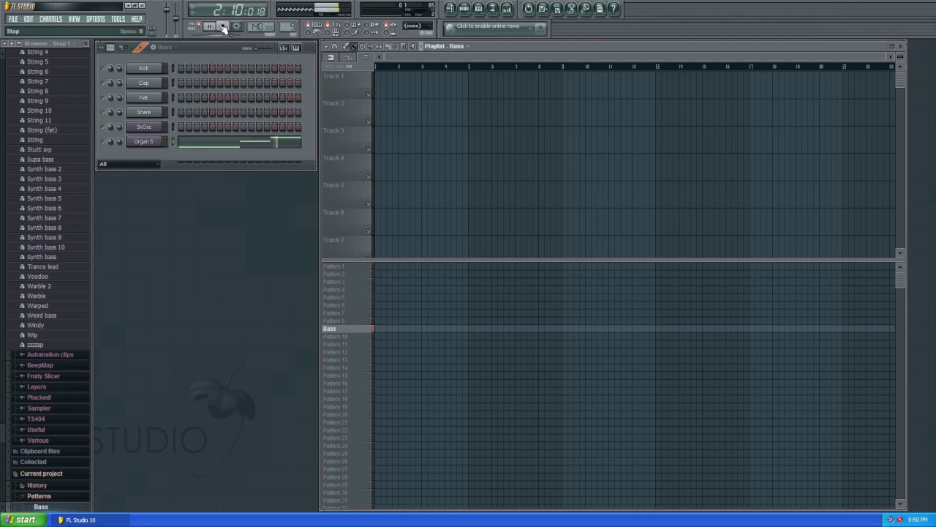
click(223, 27)
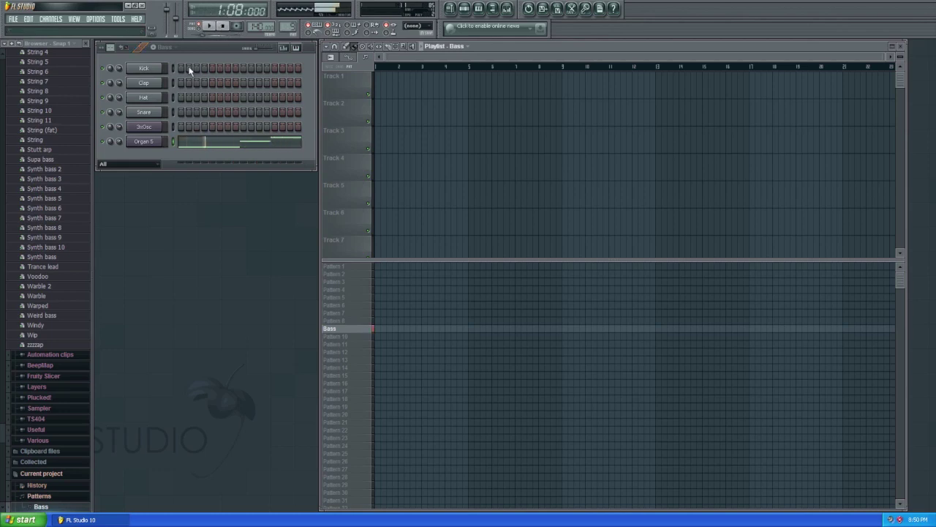
right_click(150, 146)
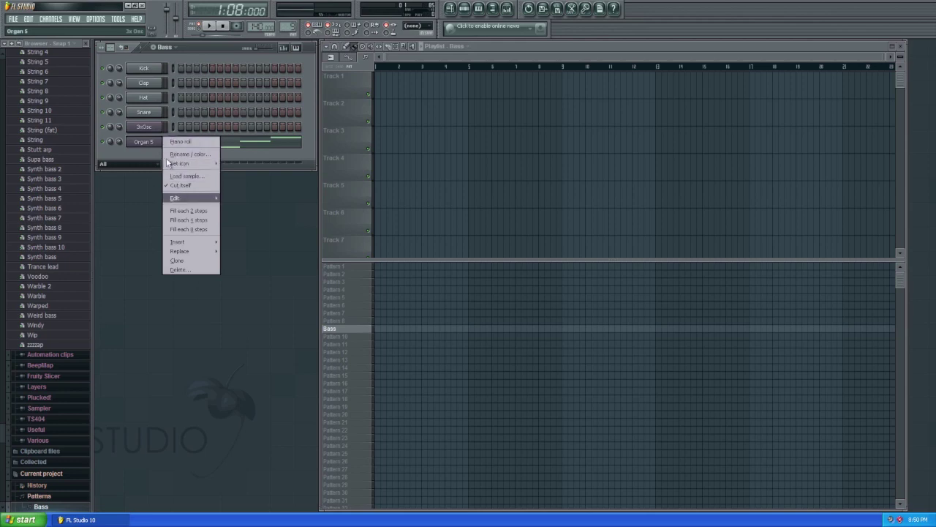
click(146, 143)
click(144, 142)
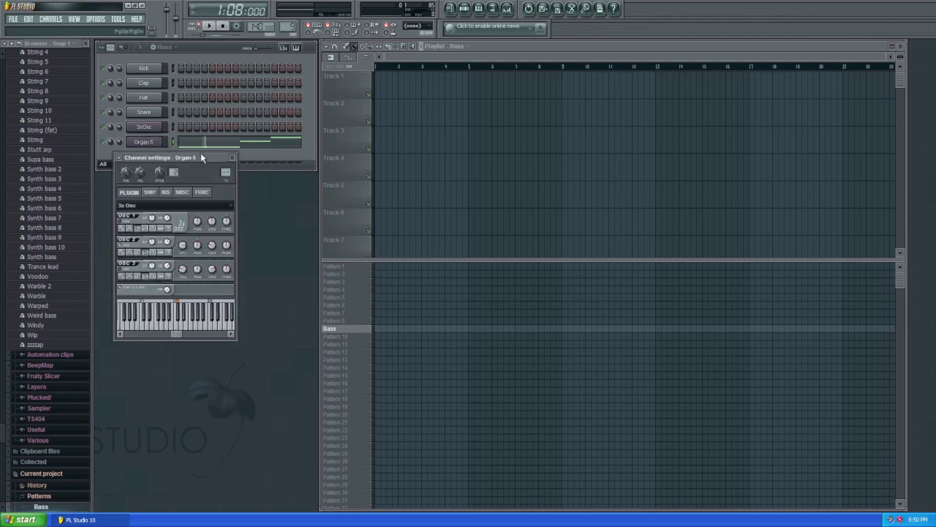
drag(205, 157, 236, 111)
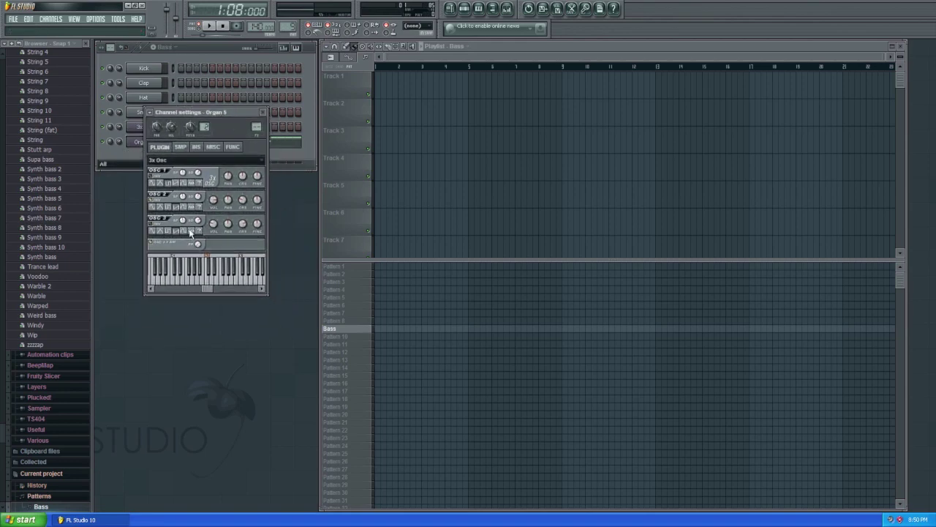
- Show the envelope, LFO and filter settings and set the LFO shape to sine
click(198, 148)
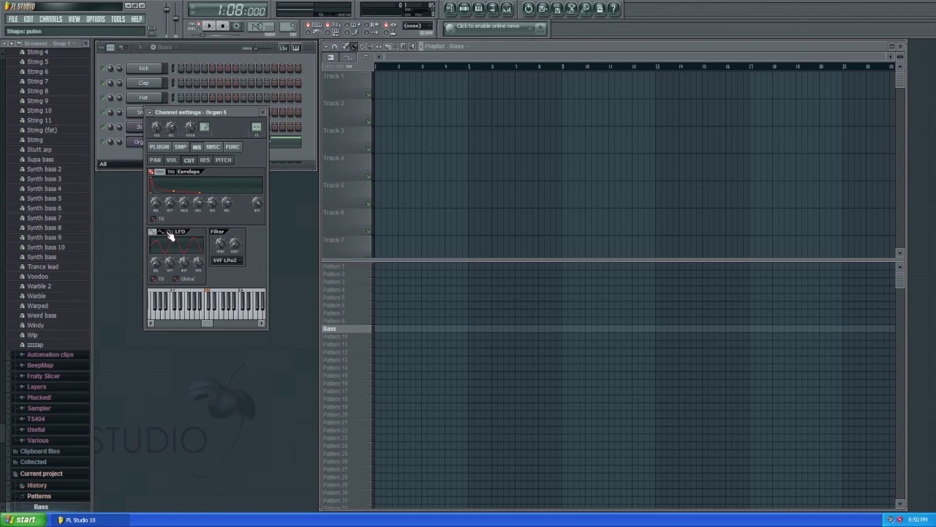
click(170, 232)
click(153, 232)
- Set the filter LFO speed to a preset step value
right_click(198, 263)
mouse_move(217, 279)
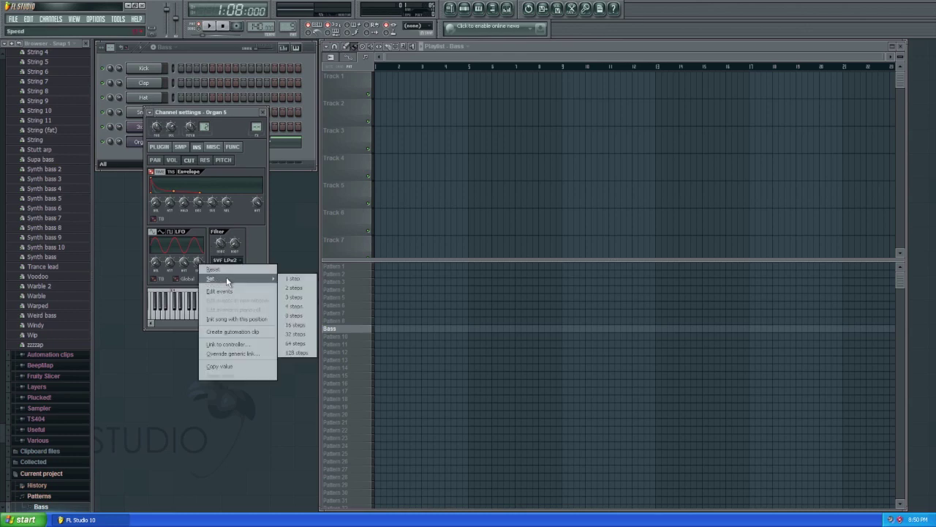
click(291, 279)
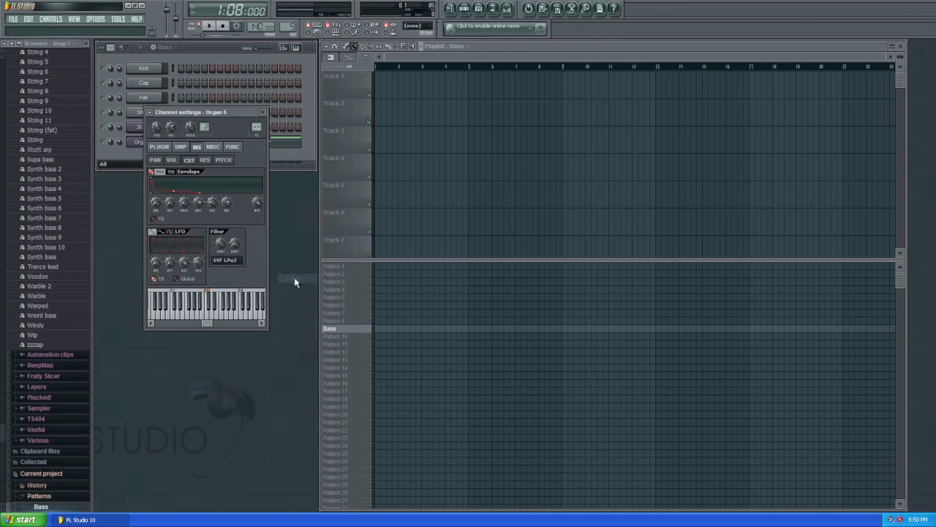
- Play test notes on the channel keyboard to hear the wobble
click(208, 316)
click(210, 310)
click(210, 313)
click(207, 313)
click(207, 316)
click(211, 316)
click(212, 312)
- Create an automation clip for Organ 5's LFO speed and stretch the clip and its envelope to bar 5
right_click(198, 265)
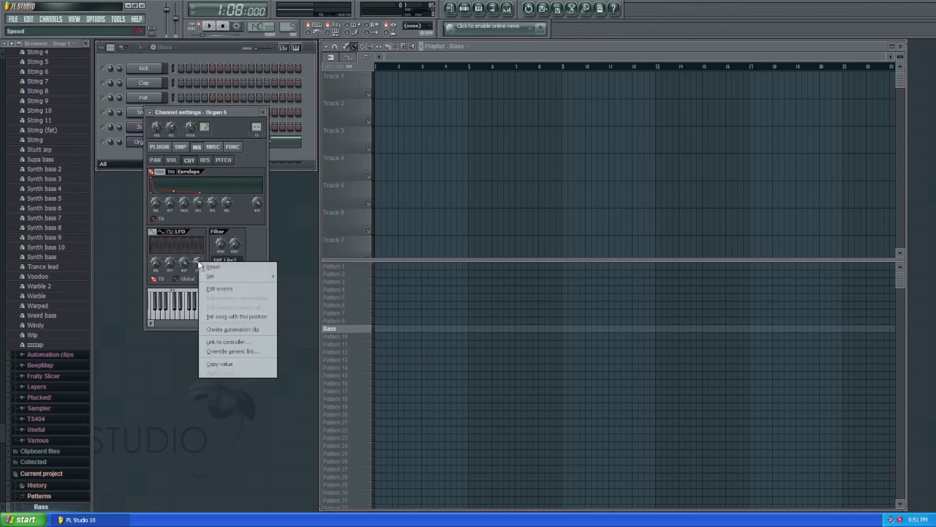
click(214, 330)
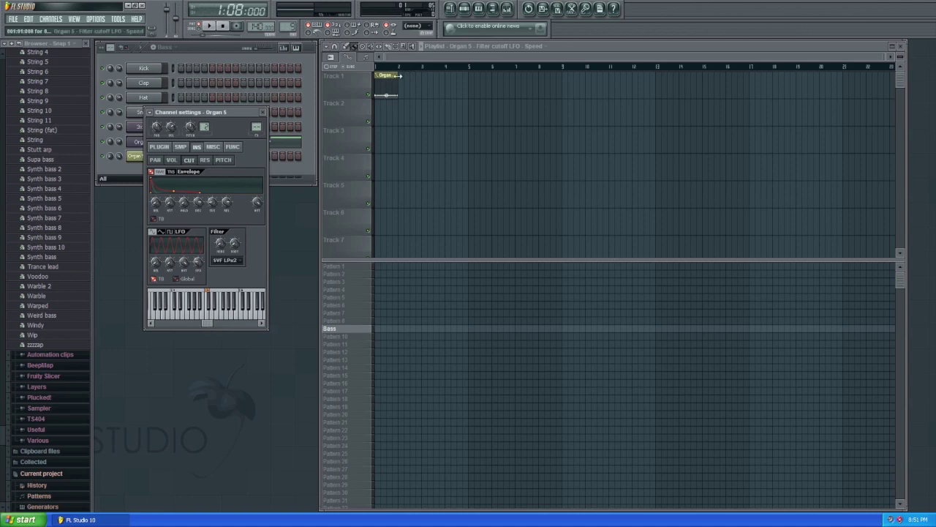
drag(399, 75, 467, 76)
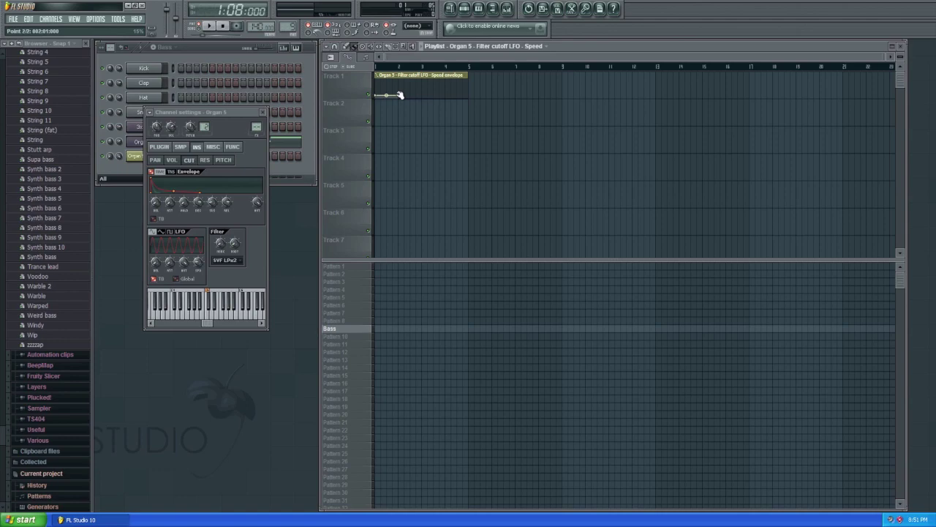
drag(400, 95, 469, 75)
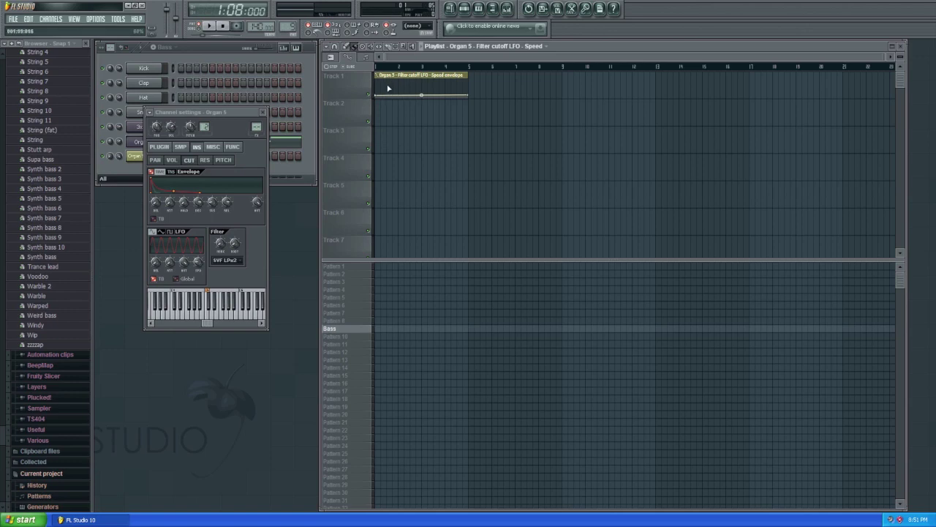
drag(236, 112, 231, 200)
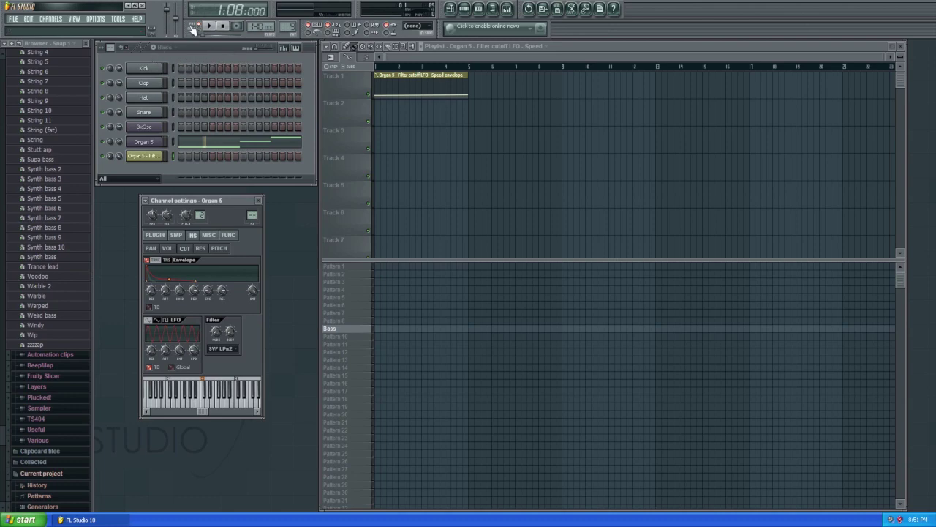
- Create a master volume automation clip, then delete it from Track 2
right_click(168, 11)
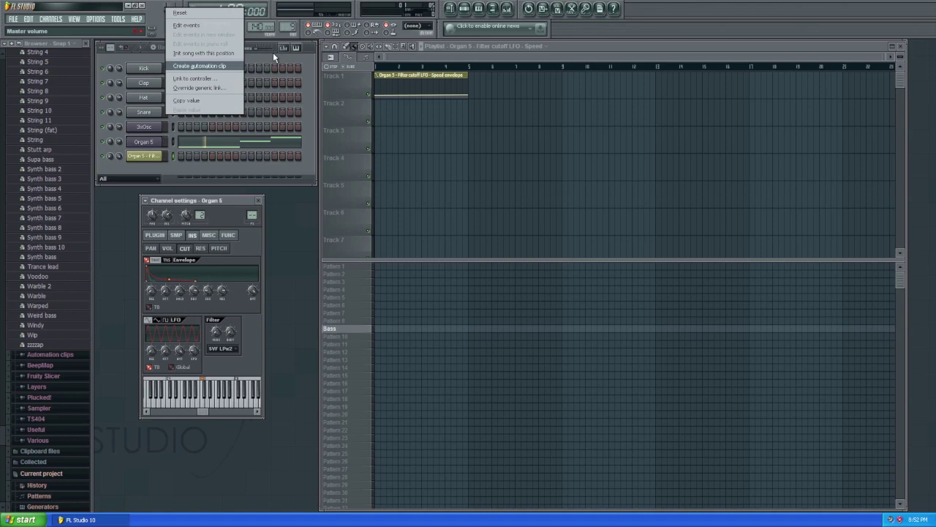
click(210, 66)
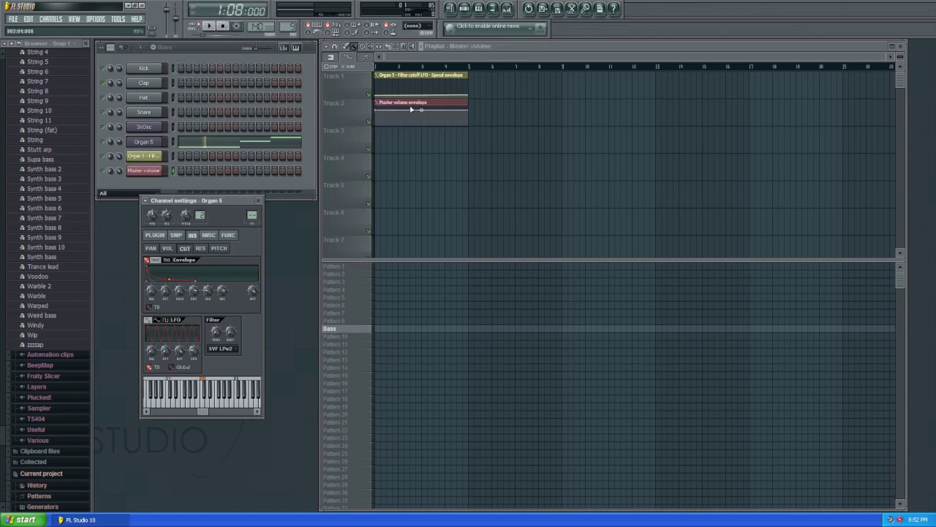
right_click(425, 106)
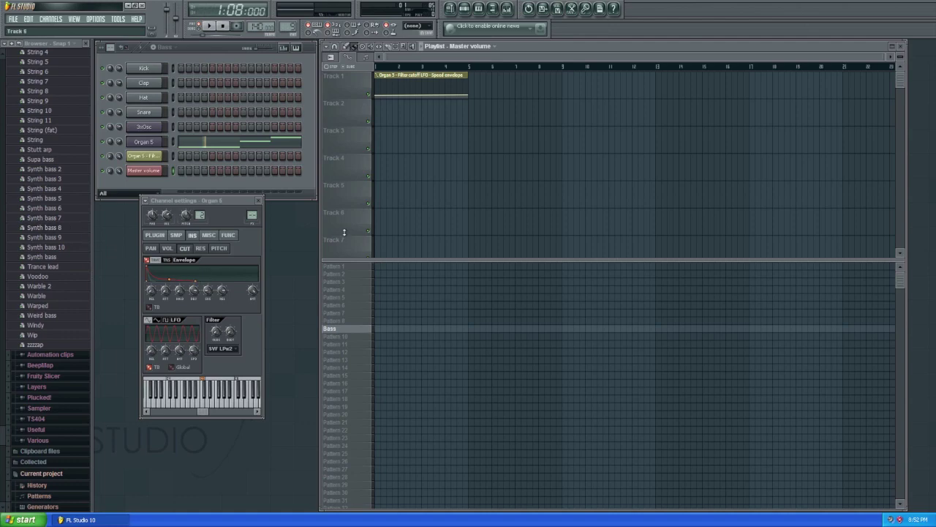
- Place the Bass pattern block in the playlist and trim the LFO speed clip to match
click(381, 326)
mouse_move(469, 74)
mouse_down()
mouse_move(431, 74)
mouse_move(478, 75)
mouse_up()
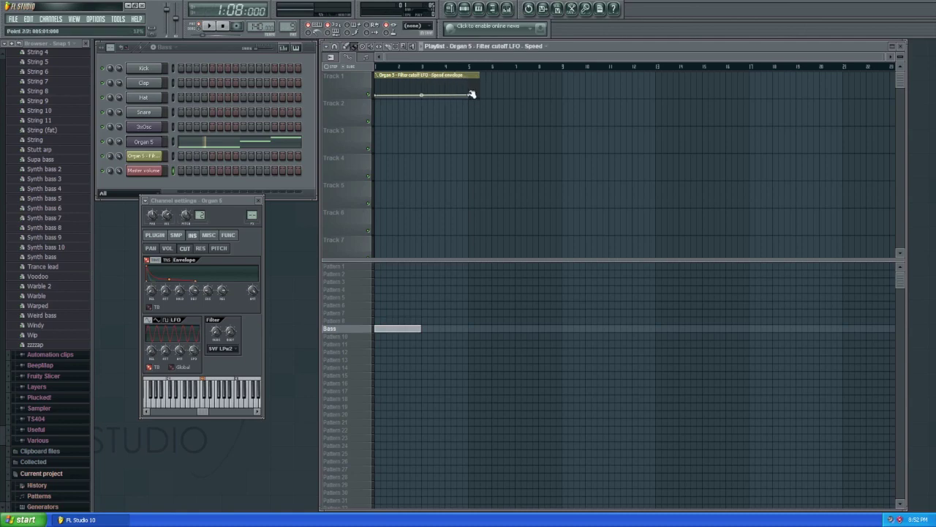
drag(480, 75, 465, 75)
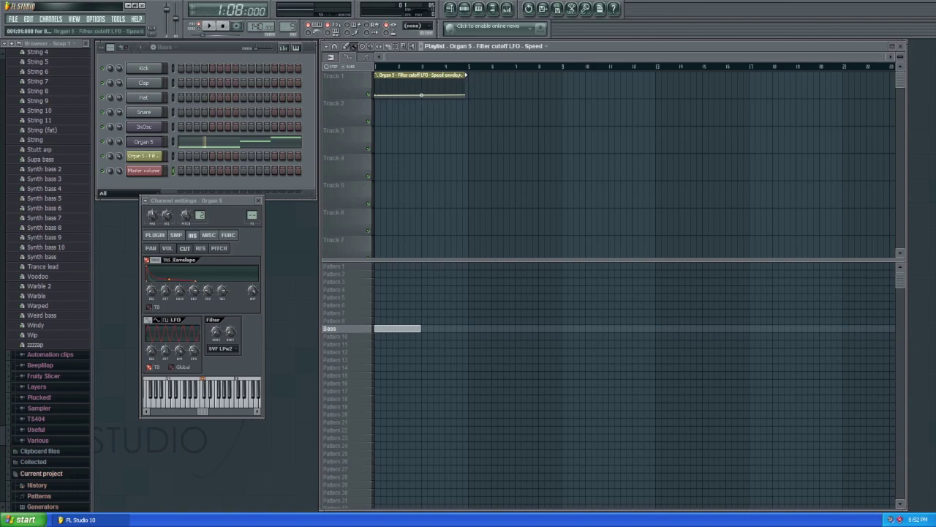
click(431, 331)
right_click(441, 328)
click(426, 328)
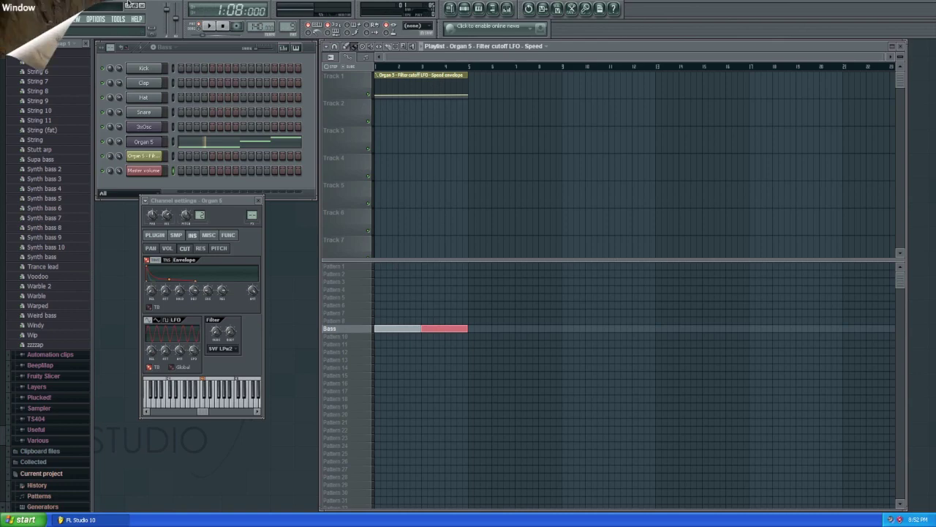
- Play the arrangement in song mode, then stop it
click(197, 28)
click(209, 26)
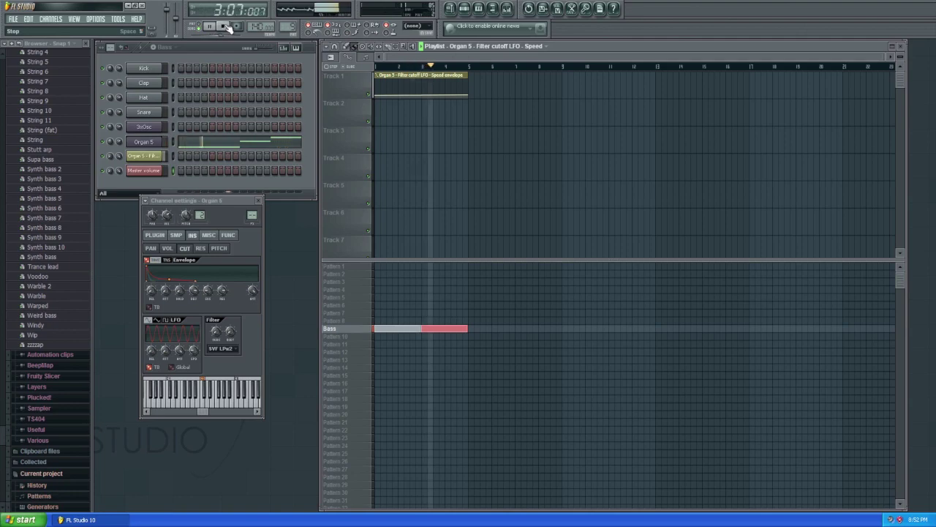
click(224, 27)
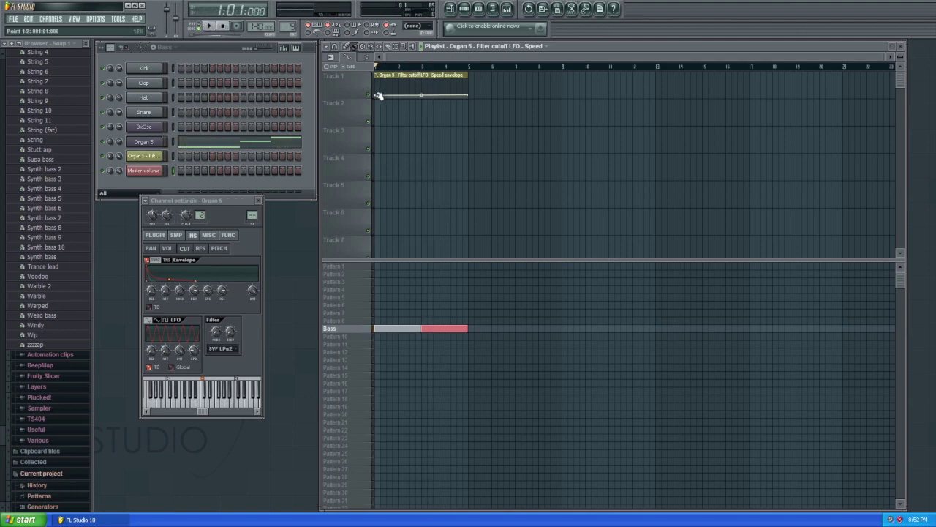
- Raise the envelope's first point and curve its first segment, auditioning the result
drag(379, 96, 389, 95)
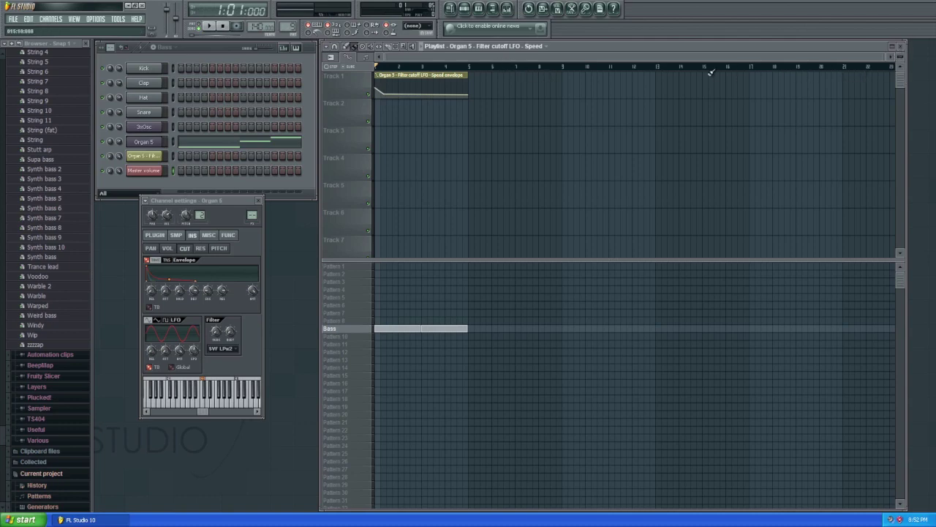
scroll(883, 56, up, 3)
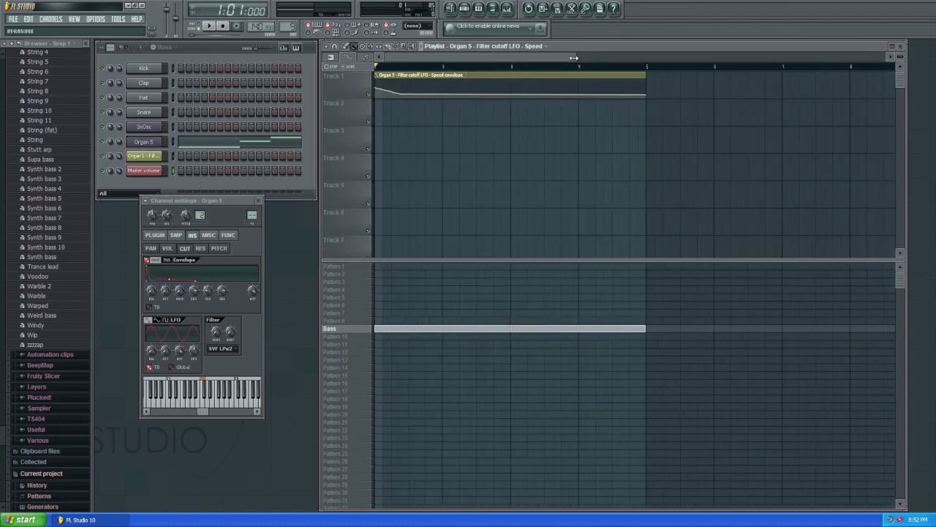
scroll(902, 56, up, 2)
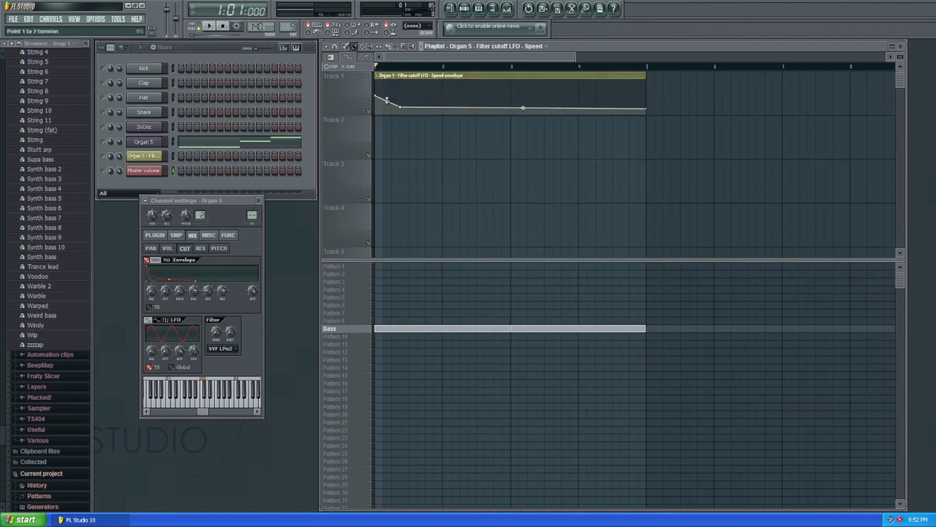
drag(388, 99, 388, 123)
key(space)
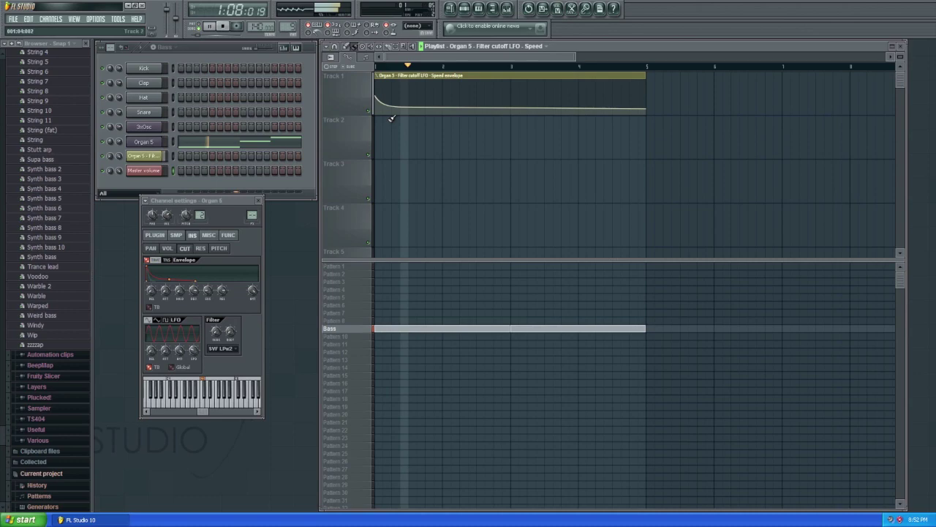
key(space)
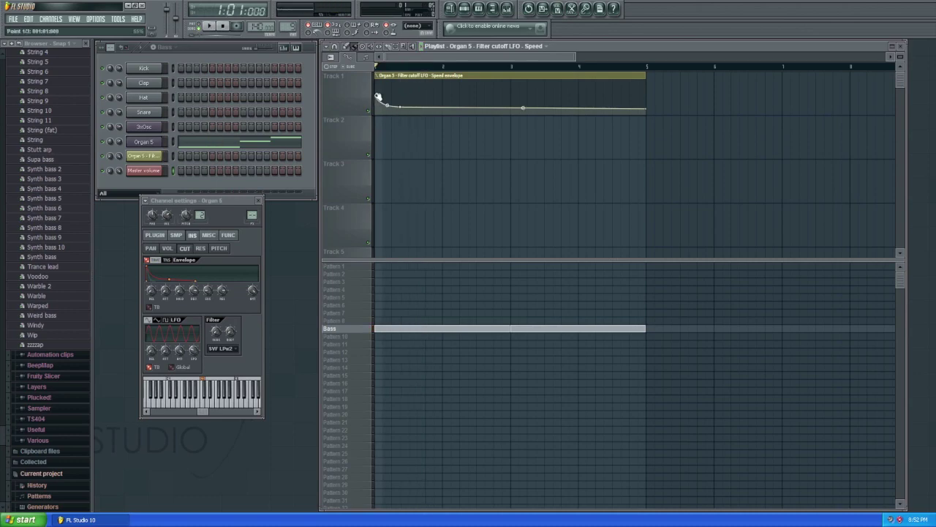
- Pull the envelope's start down low, then form a brief early peak that flattens afterwards
drag(378, 99, 398, 104)
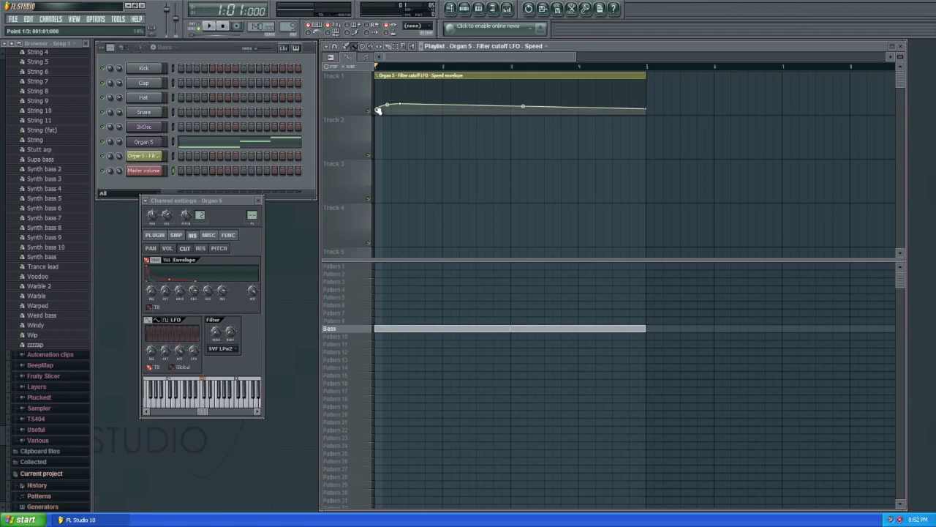
key(space)
key(space)
drag(410, 107, 418, 97)
key(space)
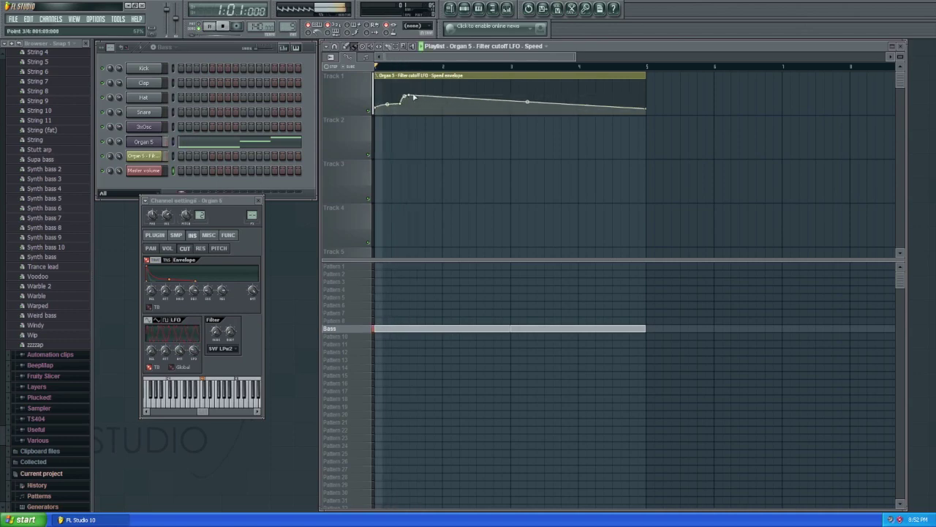
key(space)
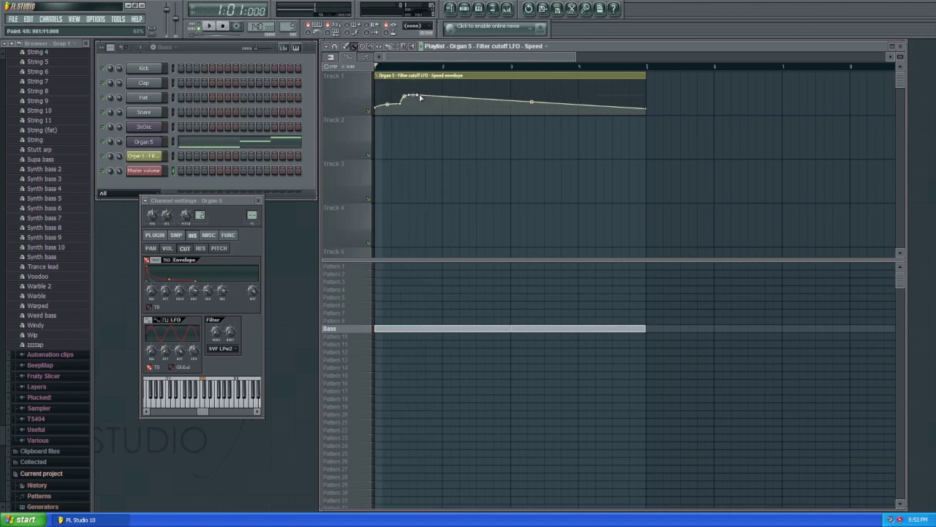
drag(422, 95, 422, 110)
- Lift the envelope's tail slightly, audition it, and add a new point on the curve
key(space)
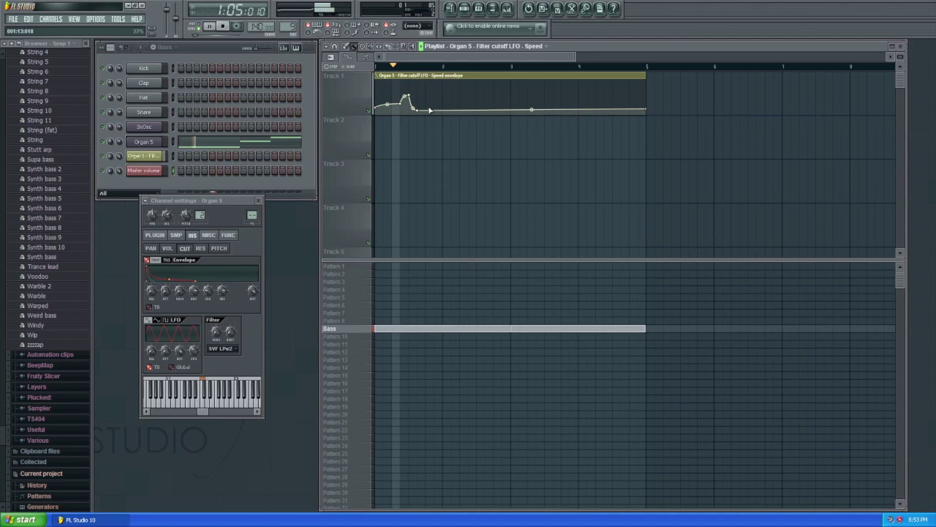
key(space)
drag(417, 110, 430, 109)
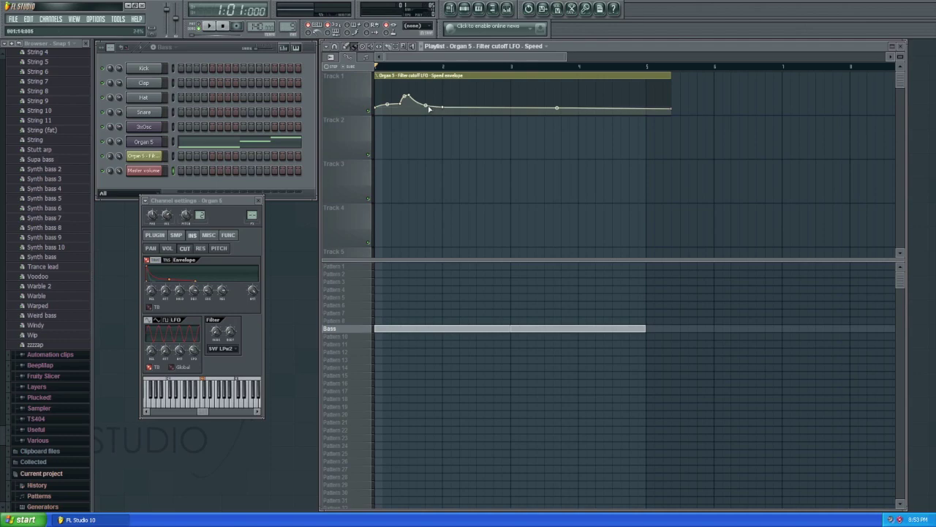
key(space)
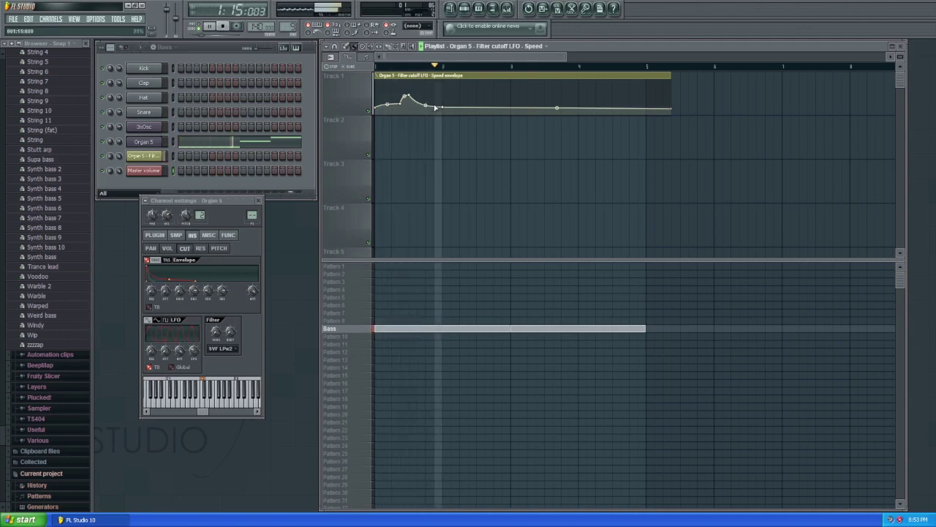
key(space)
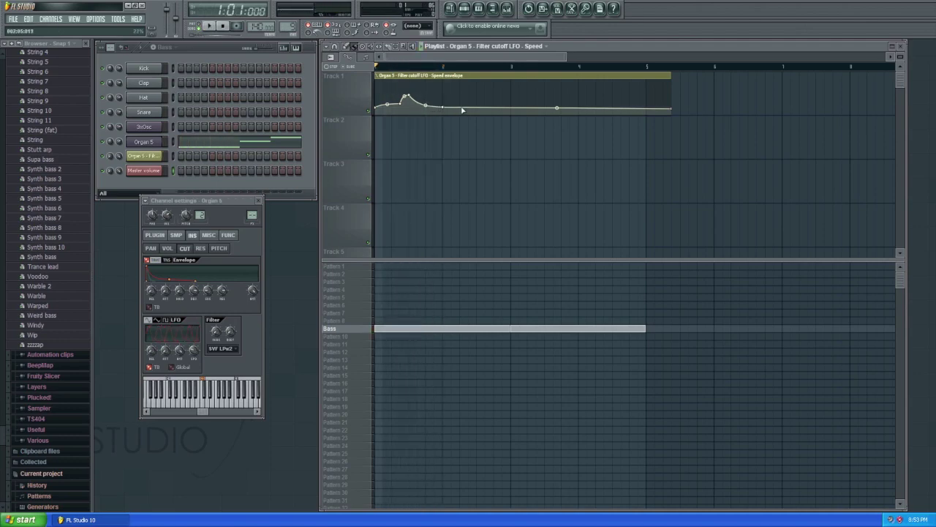
right_click(459, 109)
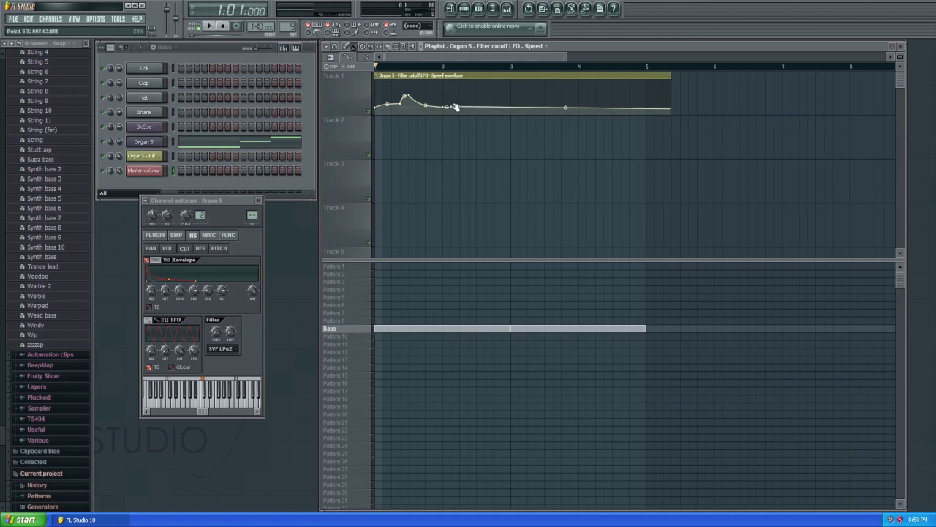
- Shape a second bump on the envelope with new points, flattening it while auditioning
drag(456, 107, 482, 106)
right_click(479, 109)
key(space)
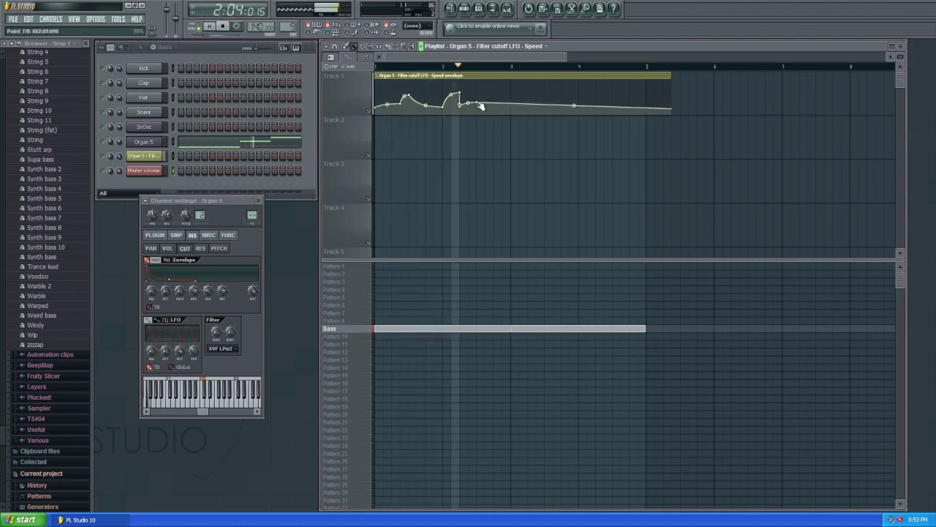
key(space)
drag(462, 97, 482, 108)
key(space)
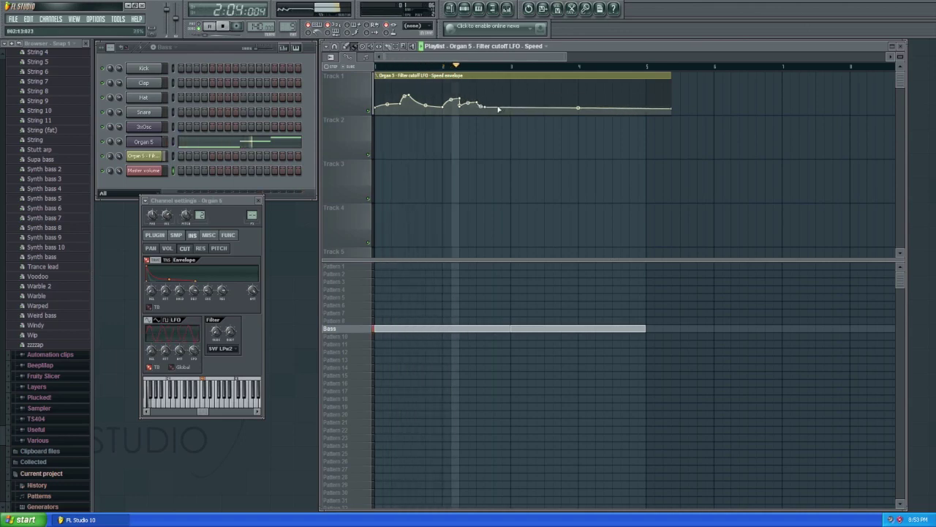
key(space)
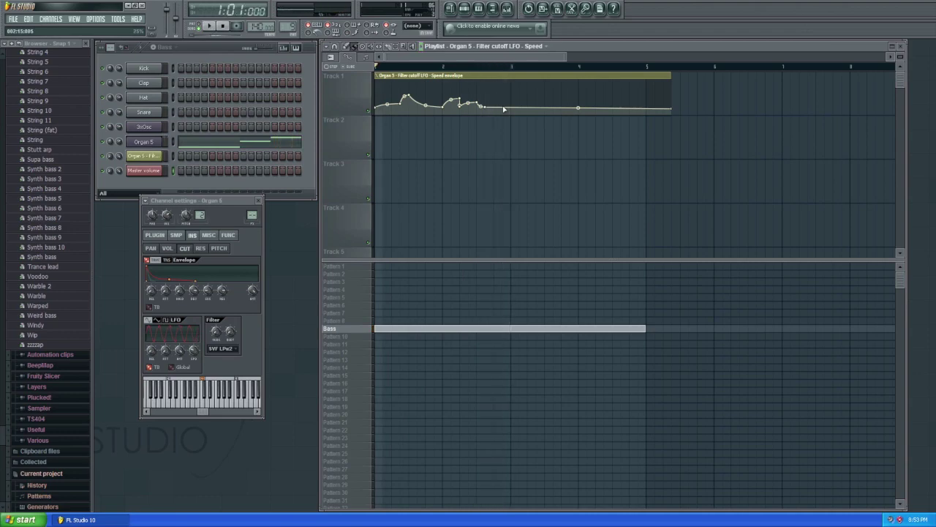
- Add points near the envelope's tail and raise one so the curve rises toward the end
right_click(505, 108)
right_click(506, 108)
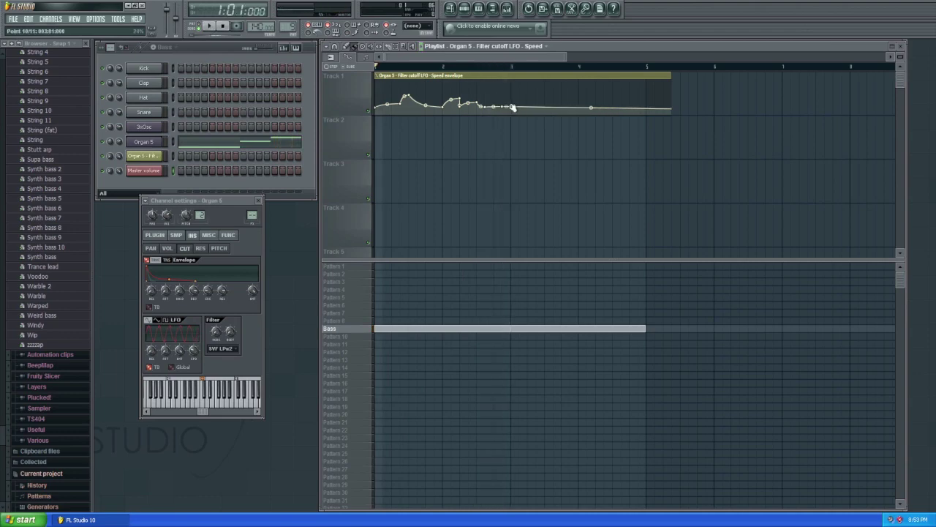
drag(506, 107, 512, 96)
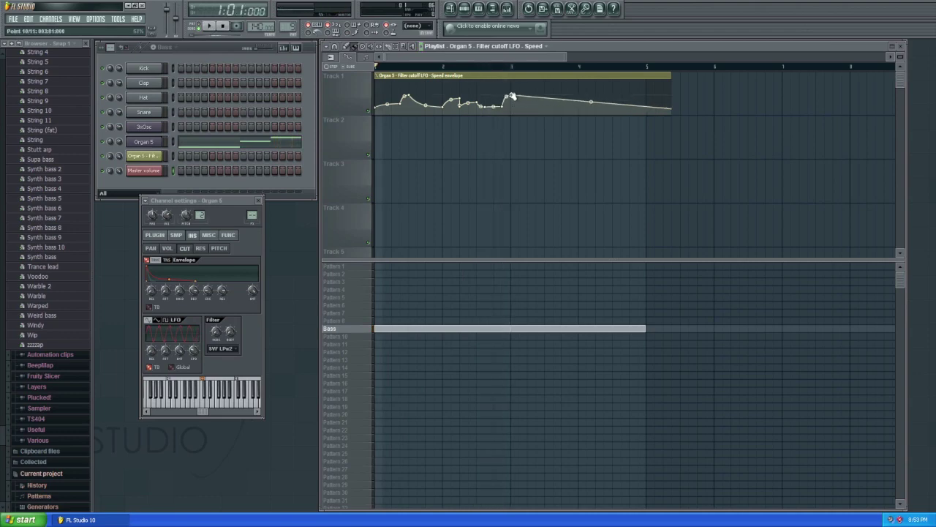
right_click(675, 110)
click(671, 108)
- Delete the envelope's last point to trim the Speed clip to two bars and listen
right_click(674, 110)
click(685, 123)
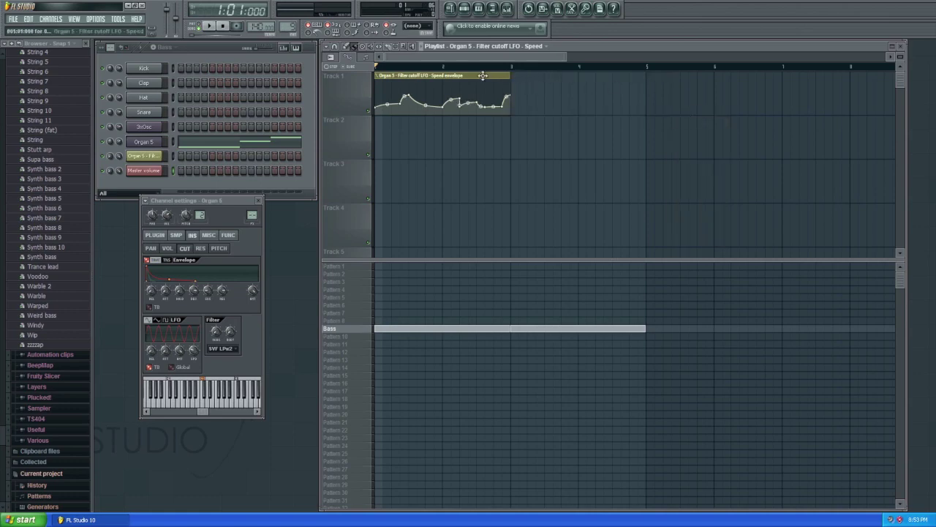
key(space)
key(space)
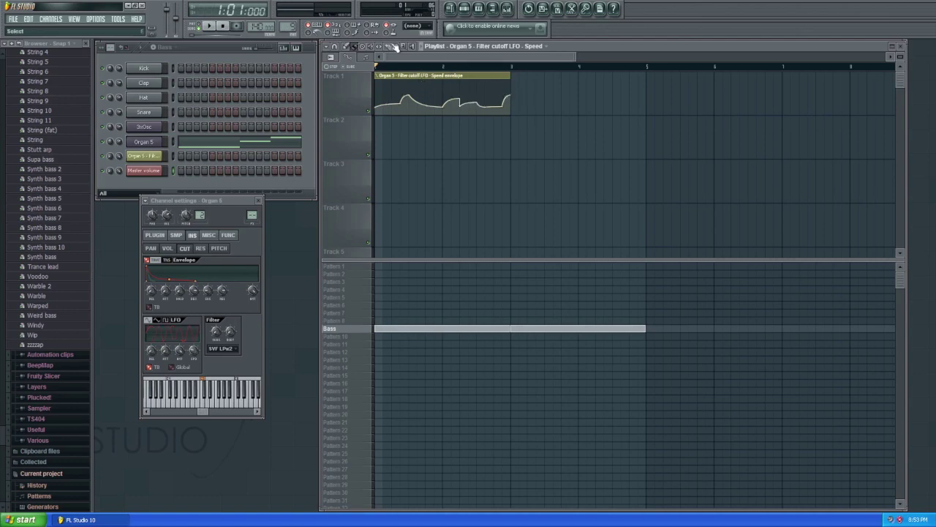
- Duplicate the Speed clip right after itself with Ctrl+B and play the song
key(ctrl+b)
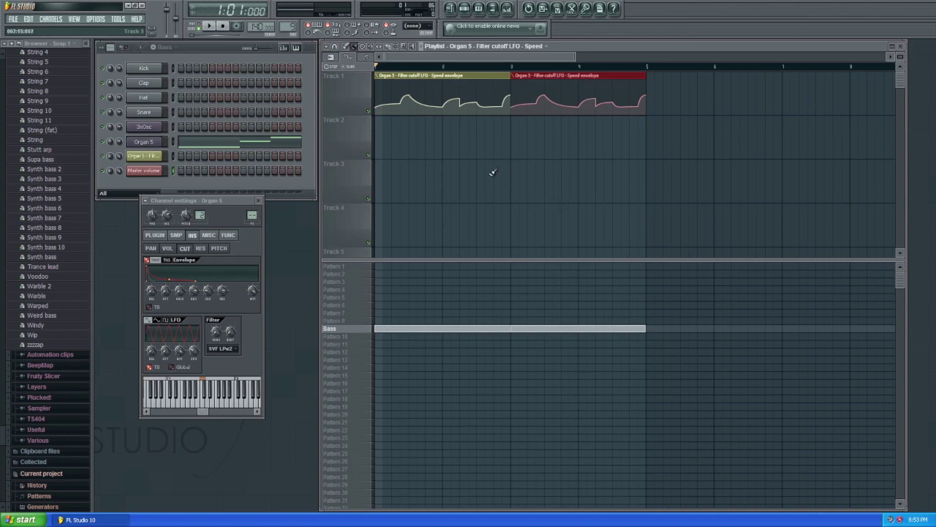
mouse_move(395, 114)
key(space)
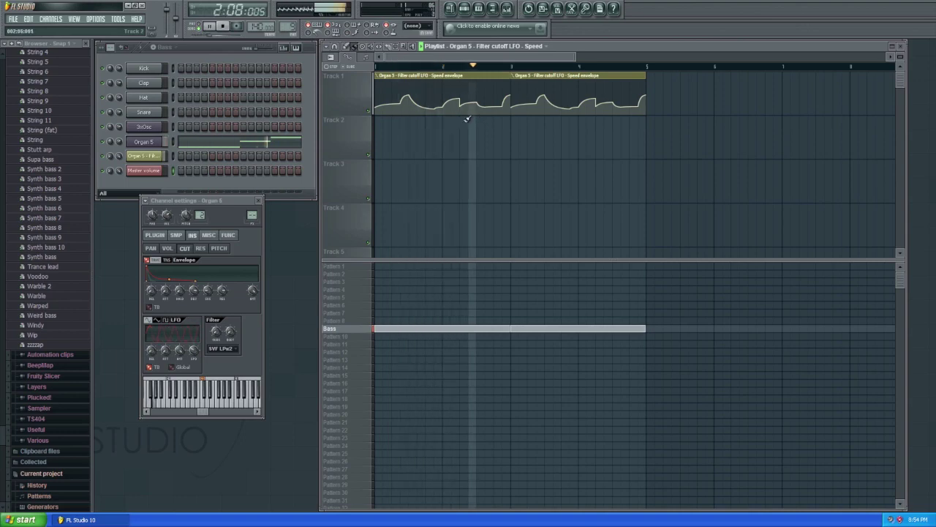
key(space)
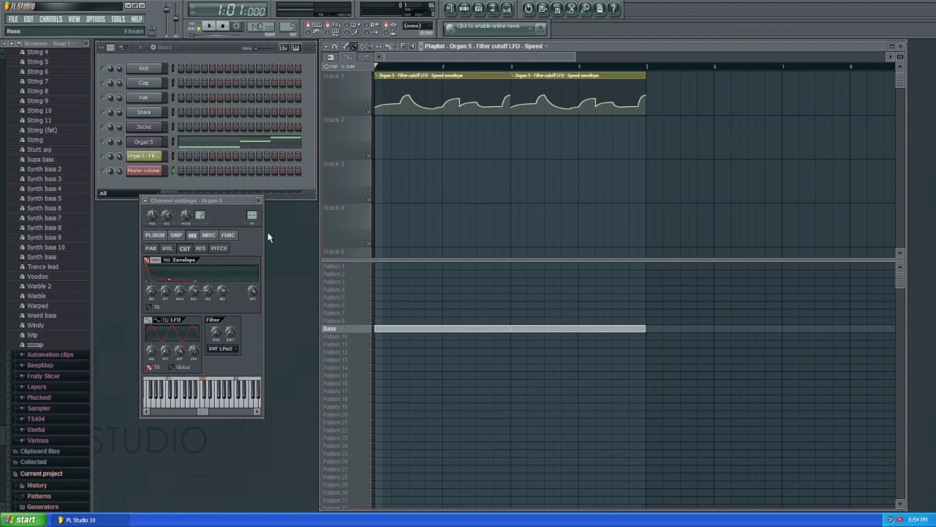
- Open the Mixer at Organ 5's Insert 8 track and show FX slot 1's effect options
drag(234, 202, 261, 206)
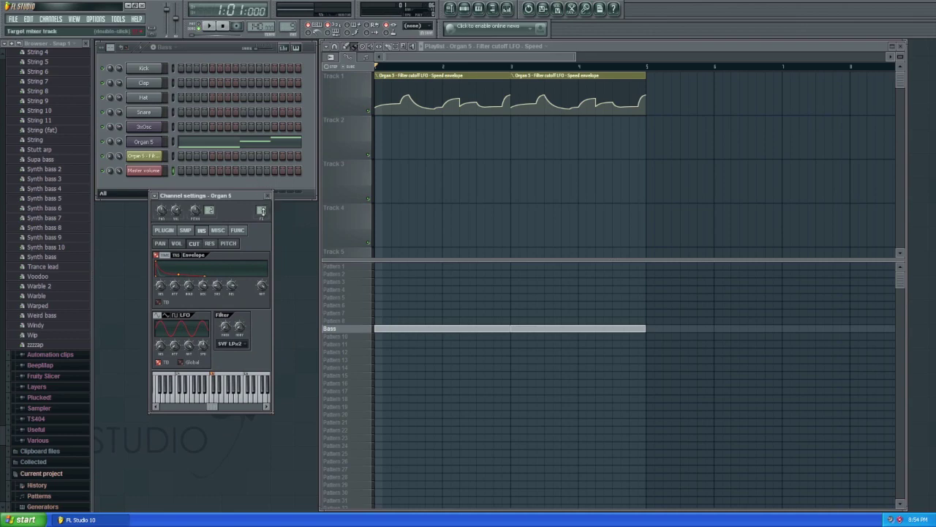
double_click(262, 210)
drag(725, 98, 480, 173)
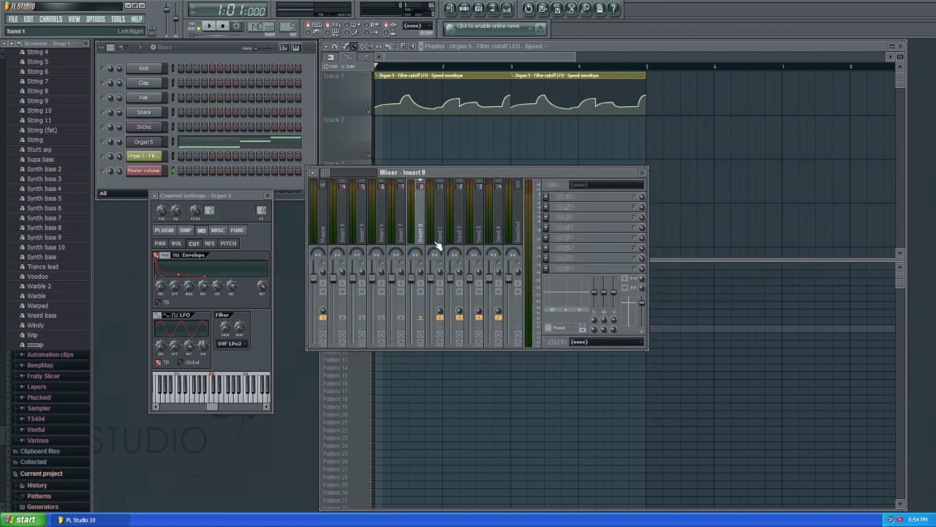
click(545, 199)
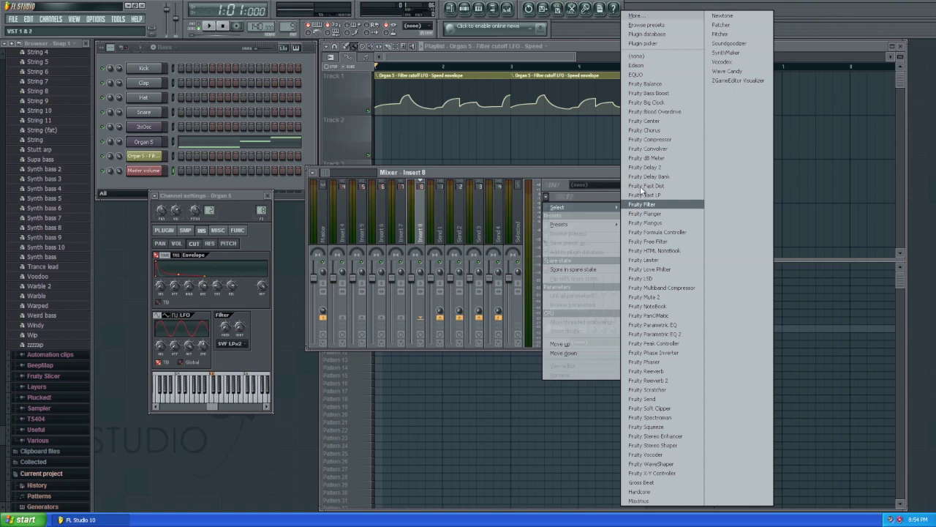
- Load Fruity Blood Overdrive and Fruity Fast Dist on Insert 8 and separate their plugin windows
click(656, 112)
click(545, 197)
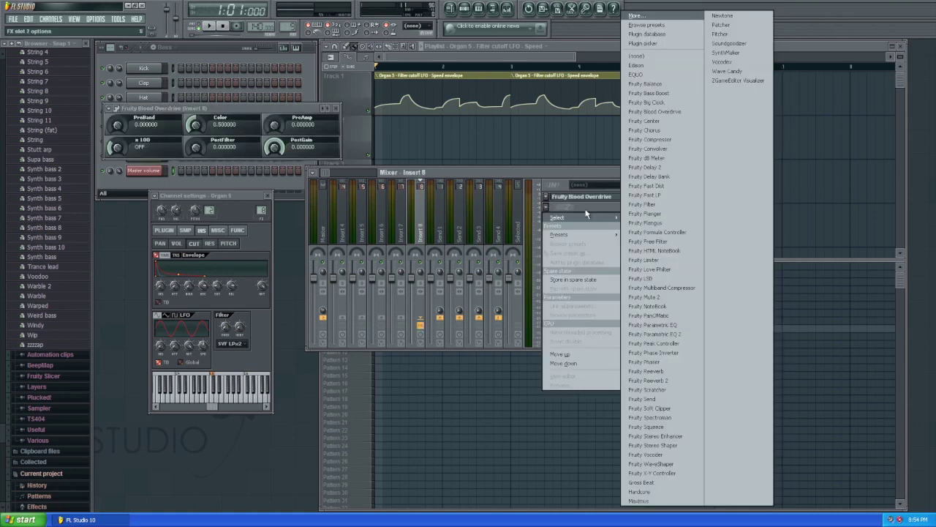
click(646, 186)
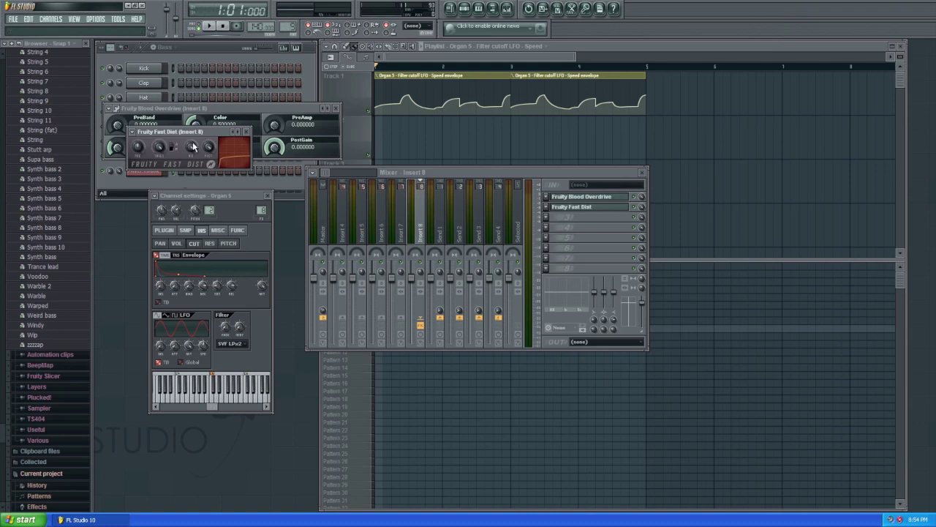
drag(168, 132, 390, 252)
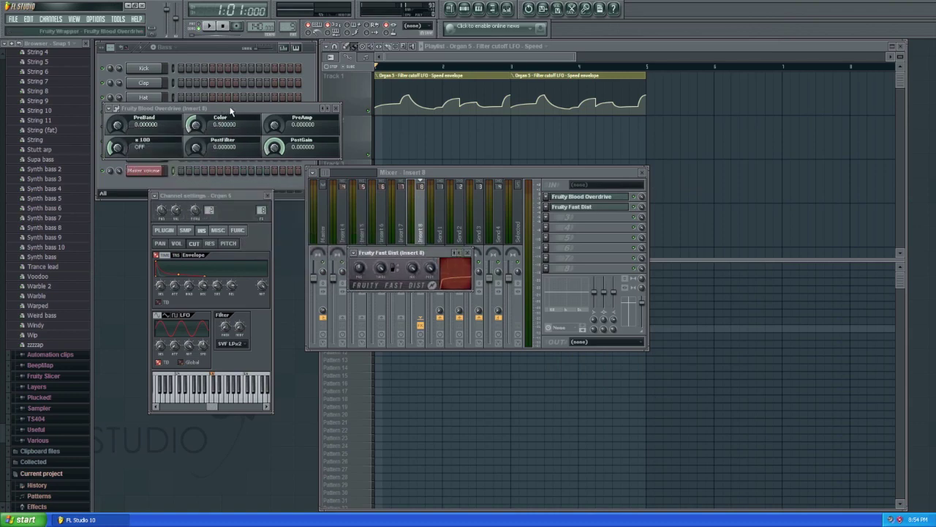
drag(246, 112, 265, 102)
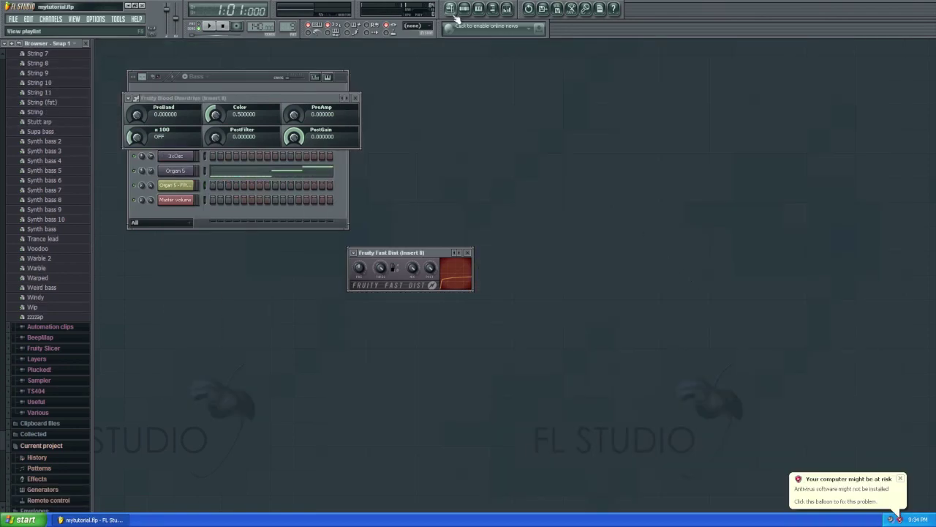
- Bring up Organ 5's 3x Osc channel settings alongside the Blood Overdrive and Fast Dist windows
click(463, 9)
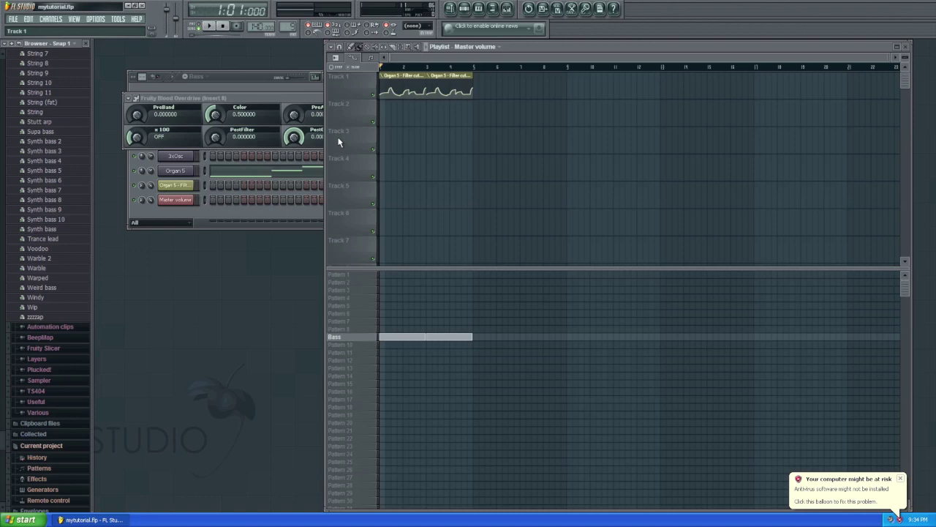
click(298, 218)
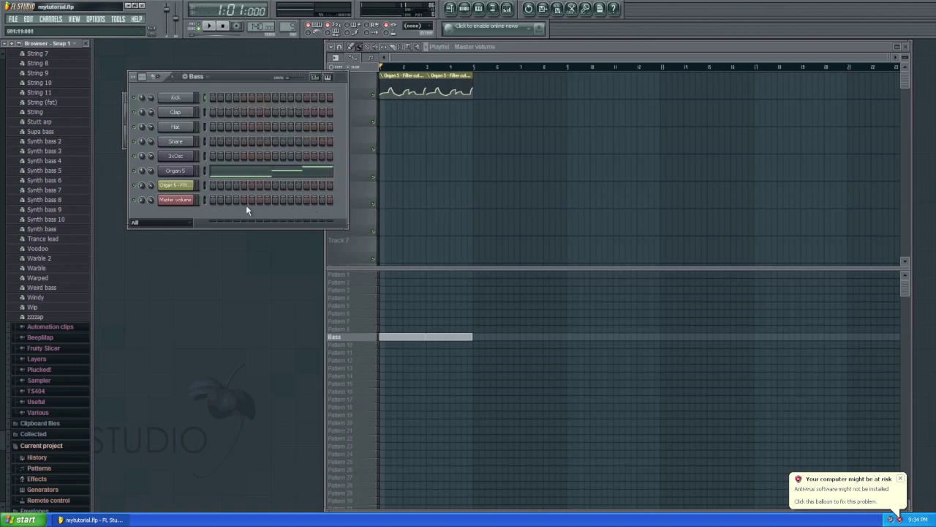
click(124, 141)
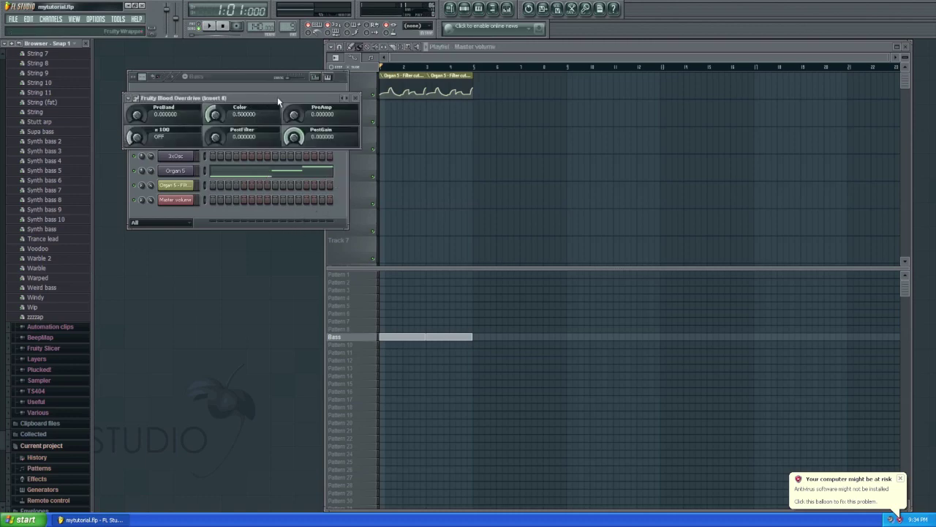
click(180, 170)
double_click(263, 177)
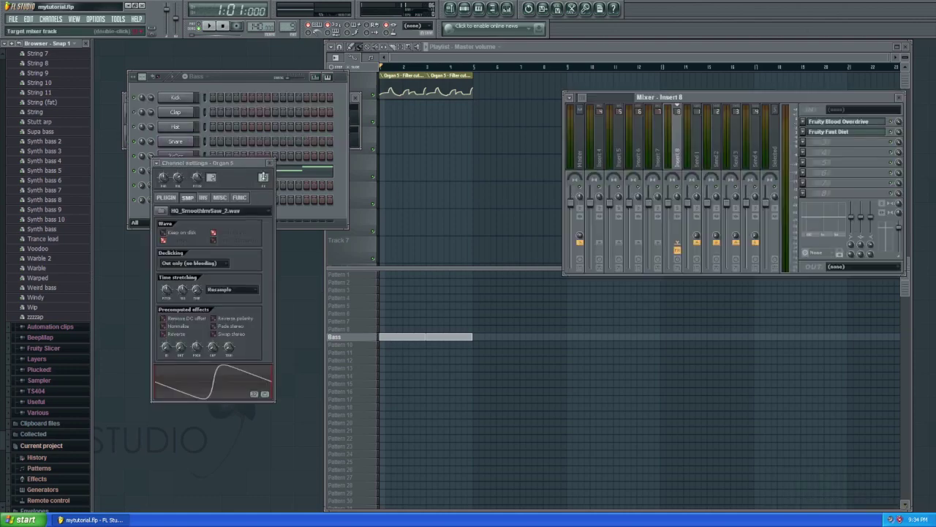
click(826, 132)
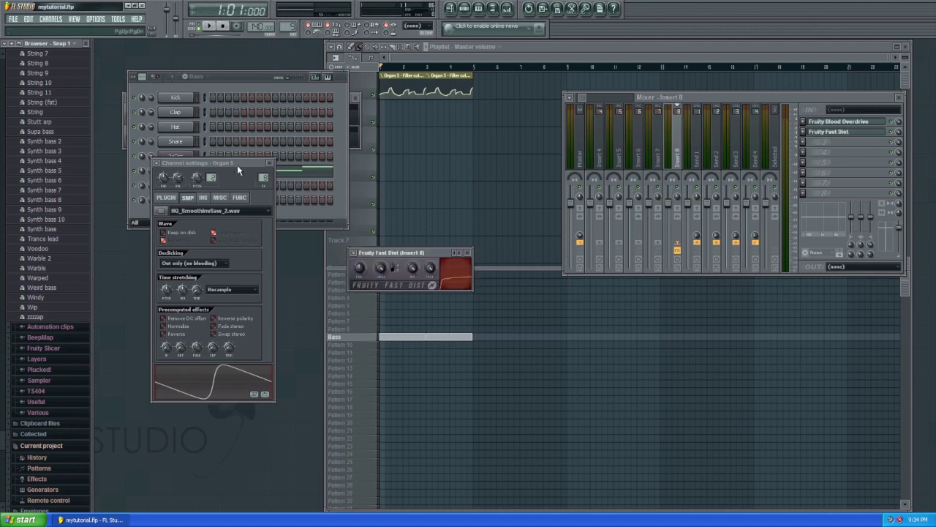
drag(237, 165, 252, 145)
click(183, 178)
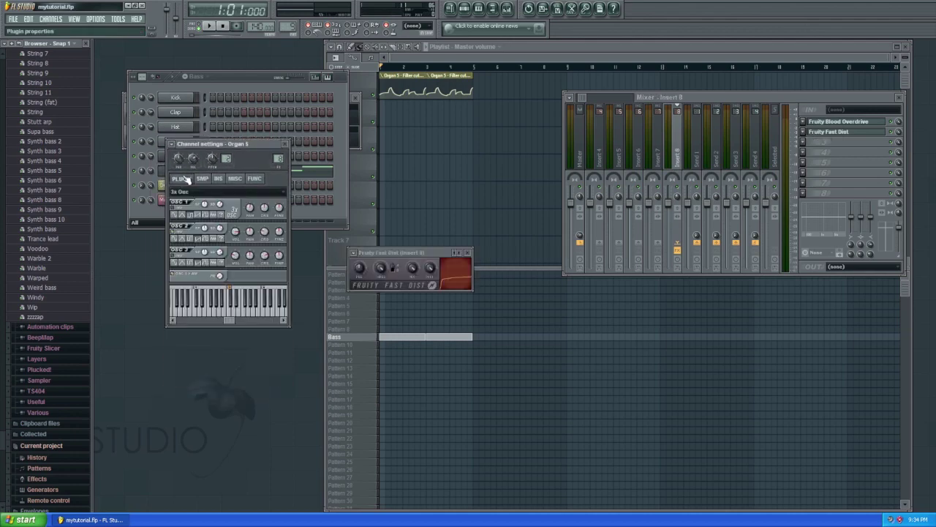
- Play test notes on Organ 5 while stepping through Blood Overdrive presets
click(243, 311)
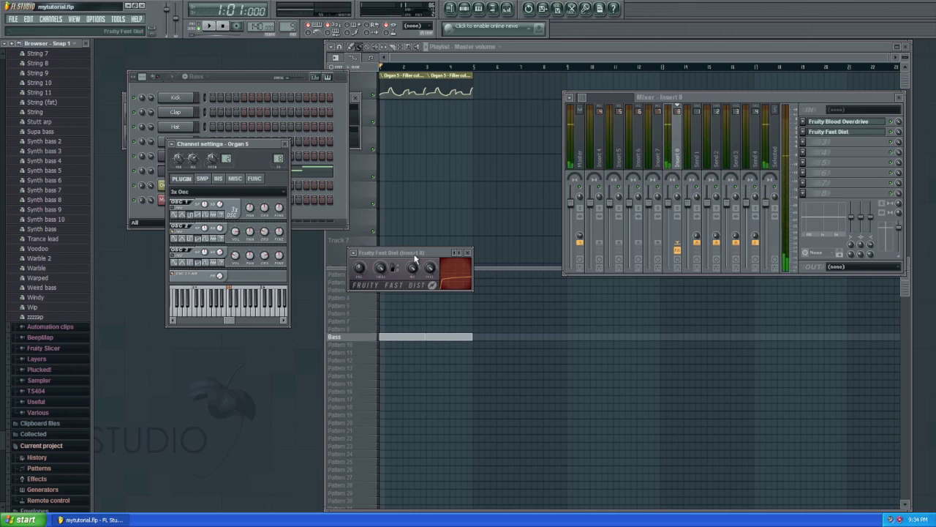
click(235, 316)
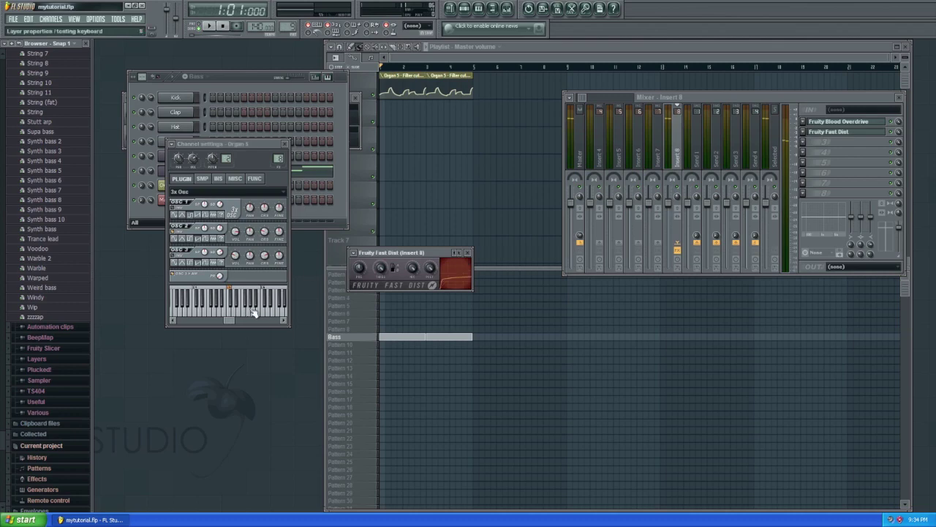
click(125, 124)
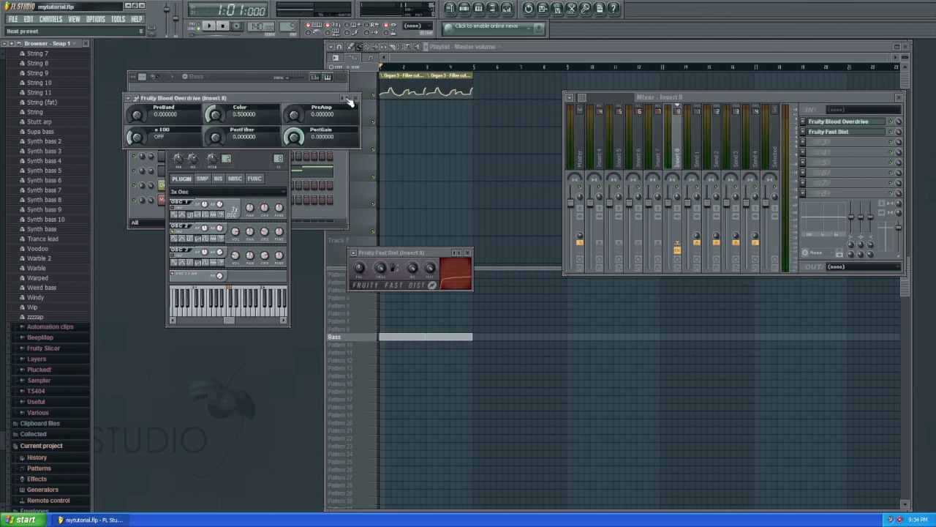
click(236, 298)
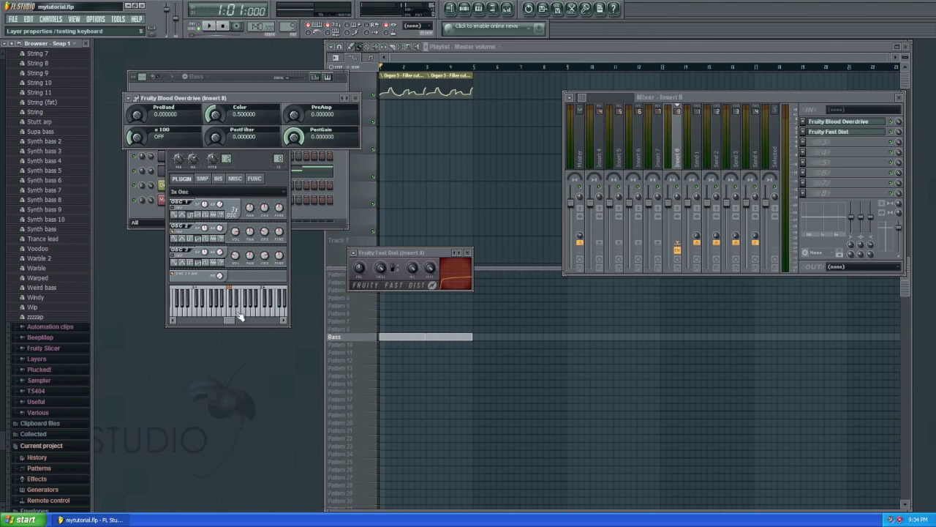
click(351, 102)
click(236, 314)
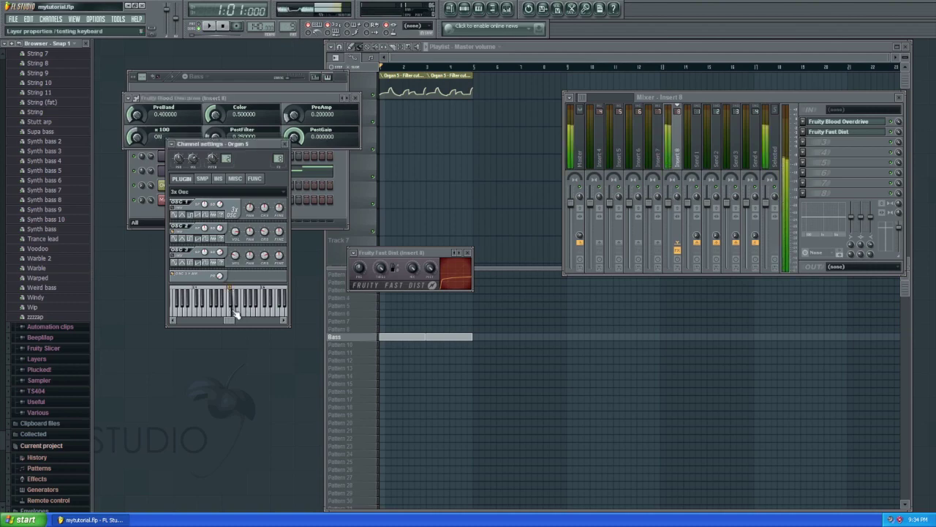
click(349, 100)
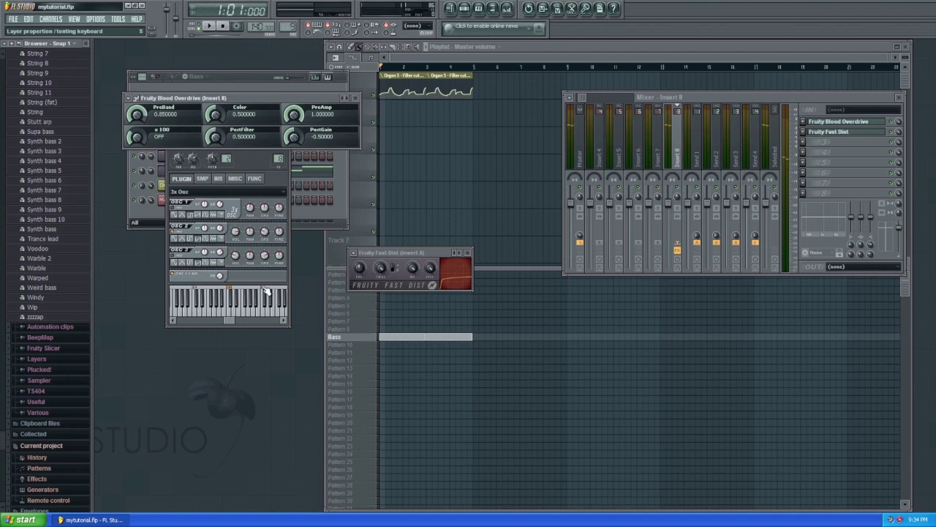
click(235, 317)
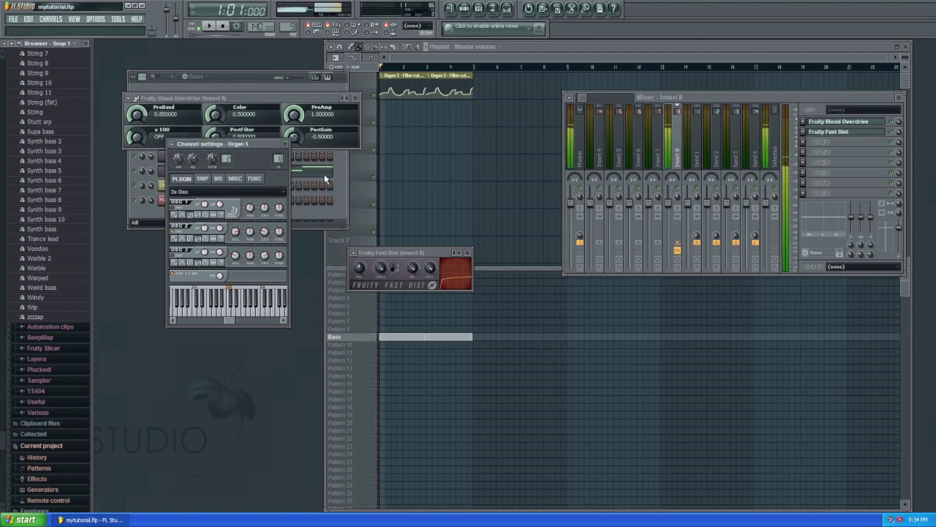
- Keep auditioning Blood Overdrive presets, settling on one with PreAmp 1.0 and PostGain -0.5
click(350, 100)
click(234, 313)
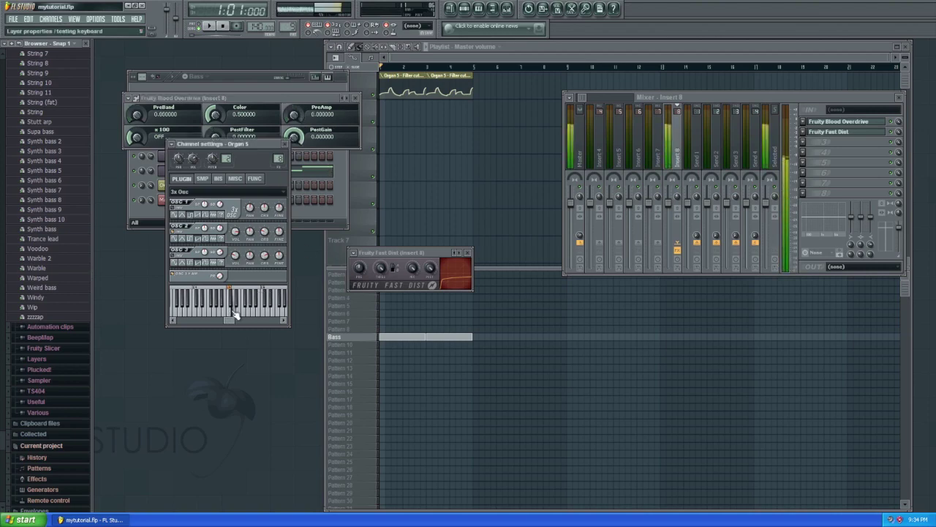
click(236, 314)
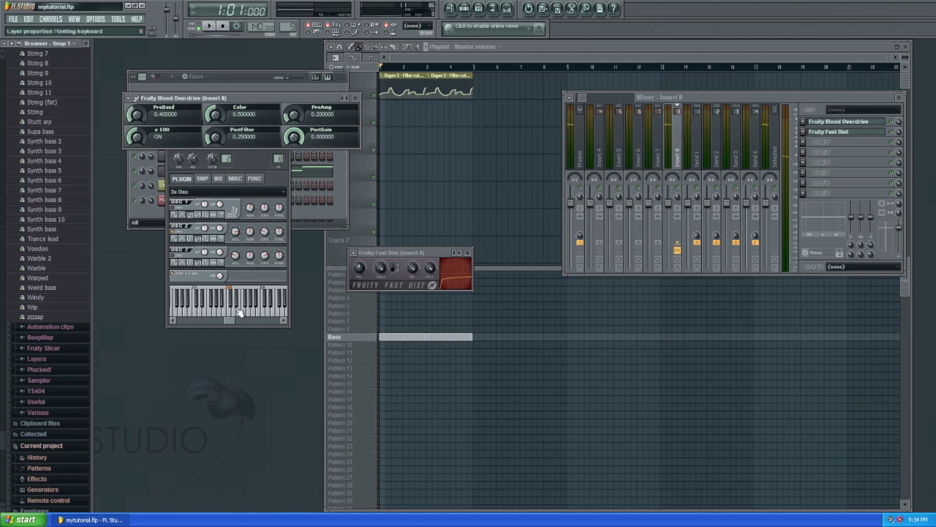
click(350, 100)
click(349, 100)
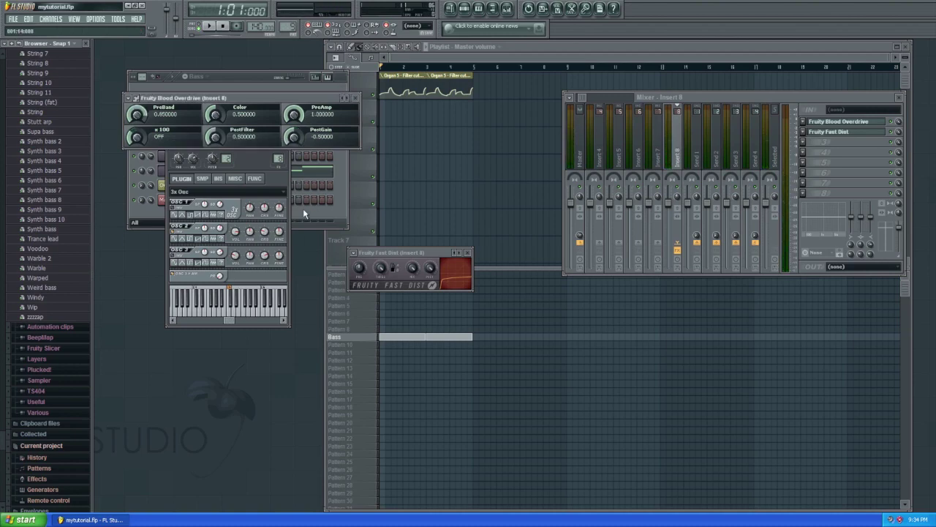
click(235, 314)
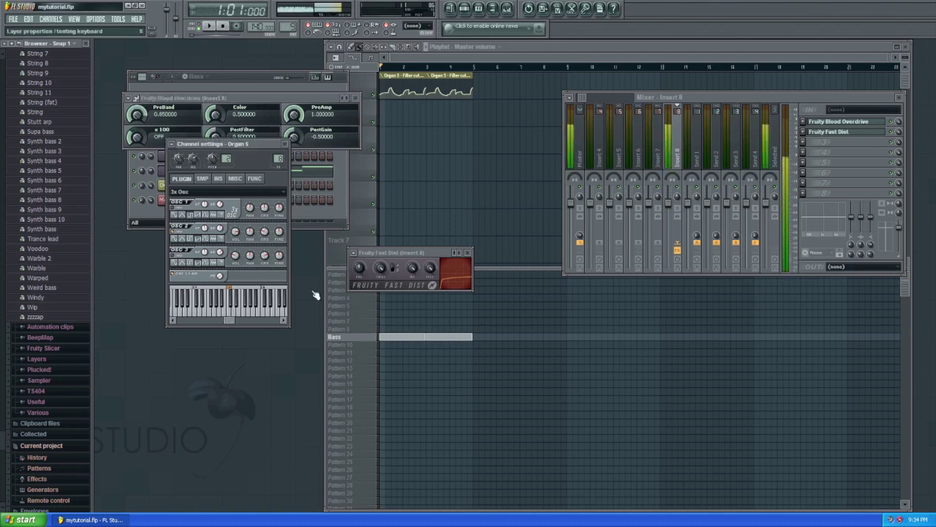
click(235, 314)
- Try another Fast Dist preset with test notes, then close the Fast Dist window
click(461, 254)
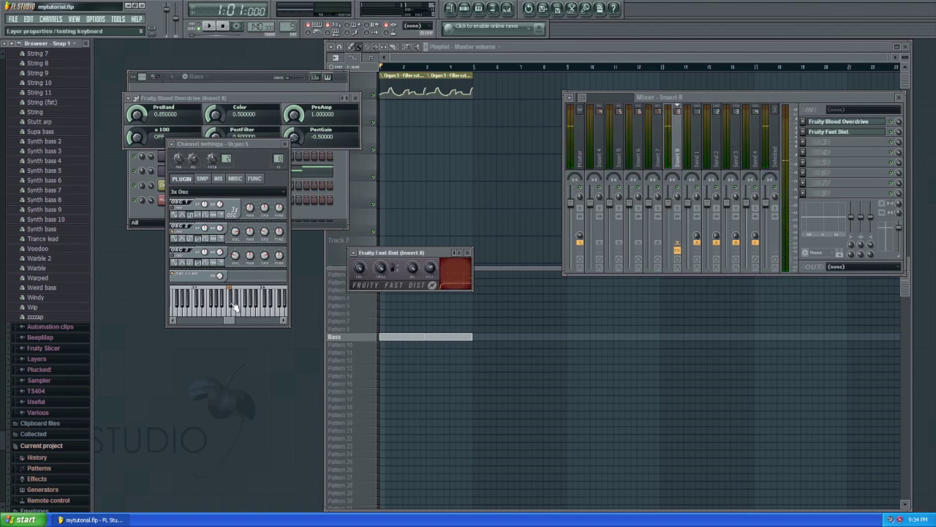
click(233, 316)
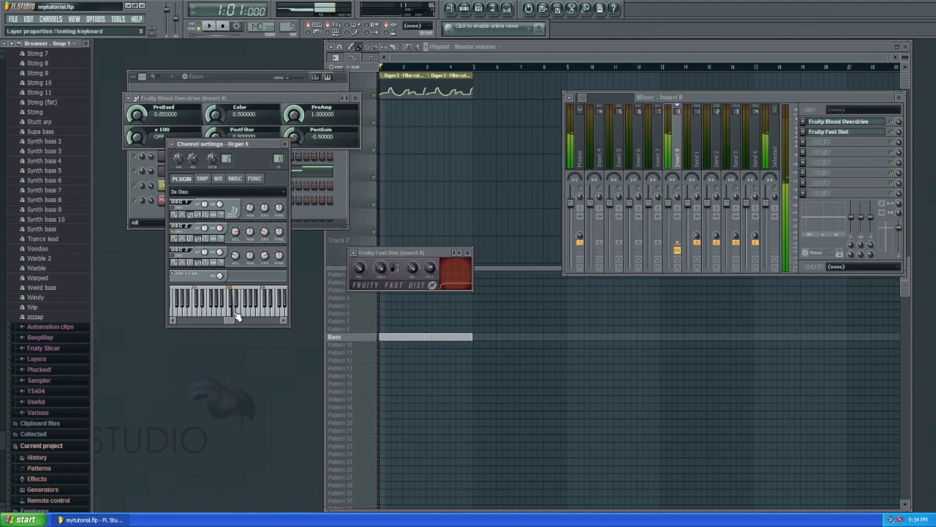
click(203, 318)
click(468, 253)
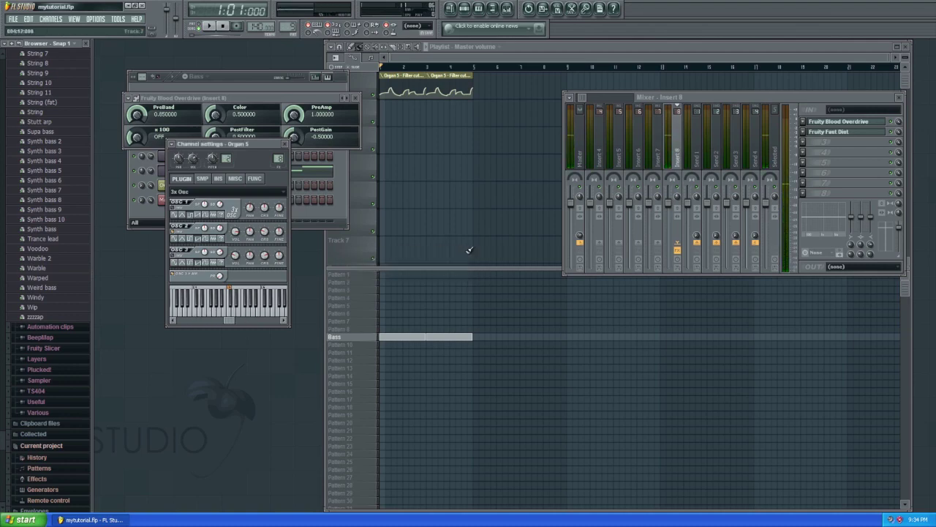
click(428, 48)
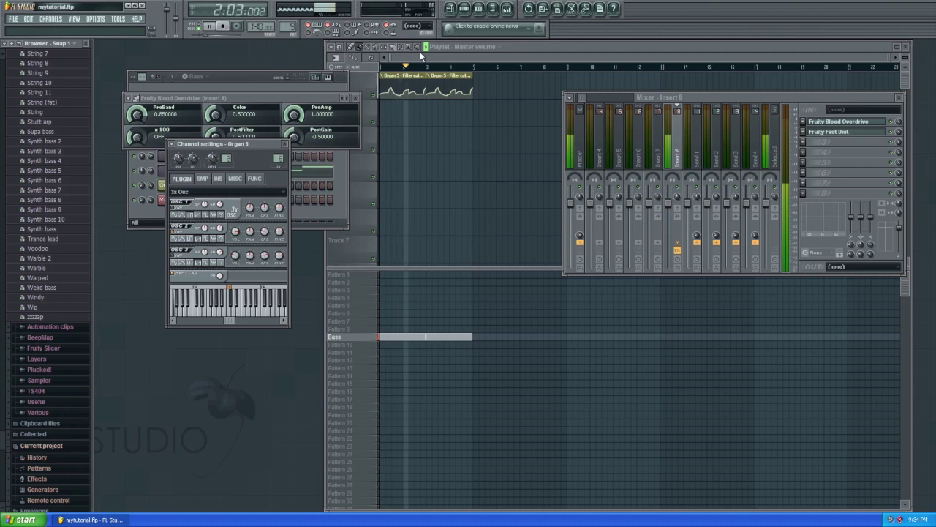
key(space)
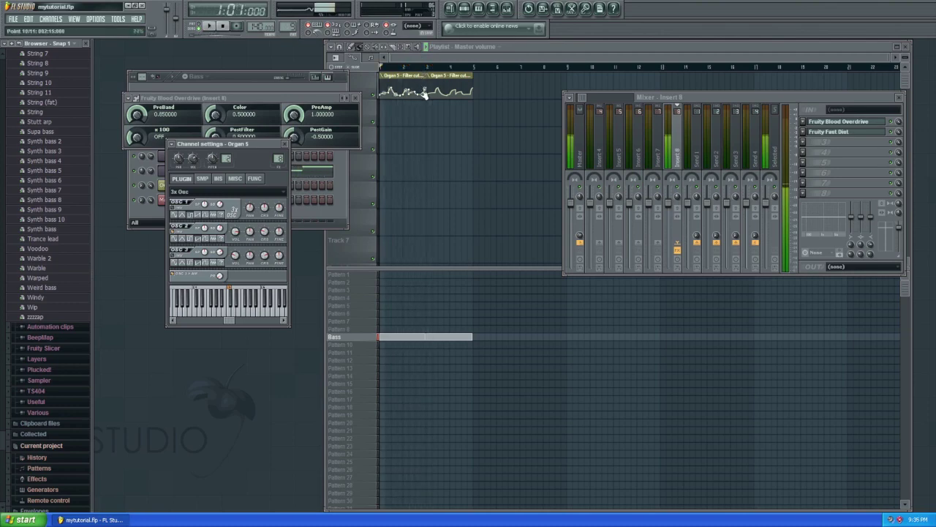
key(space)
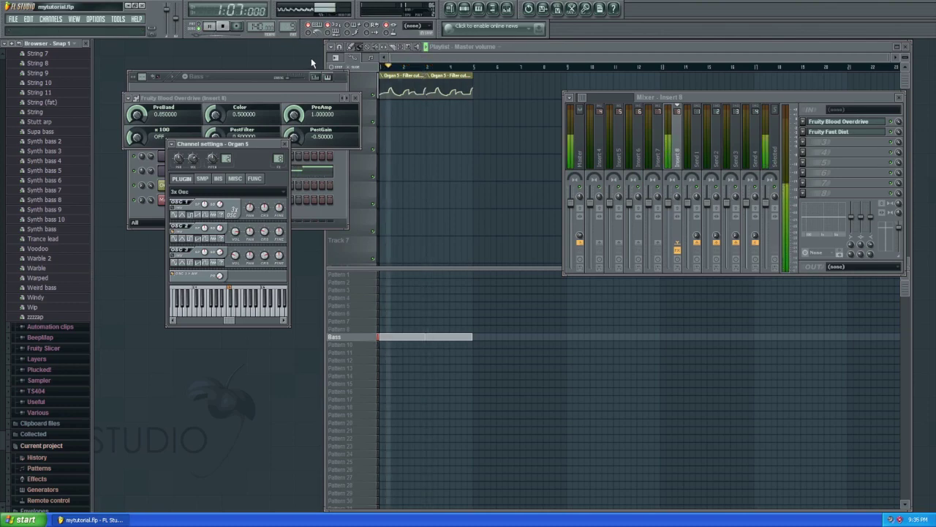
drag(742, 93, 662, 93)
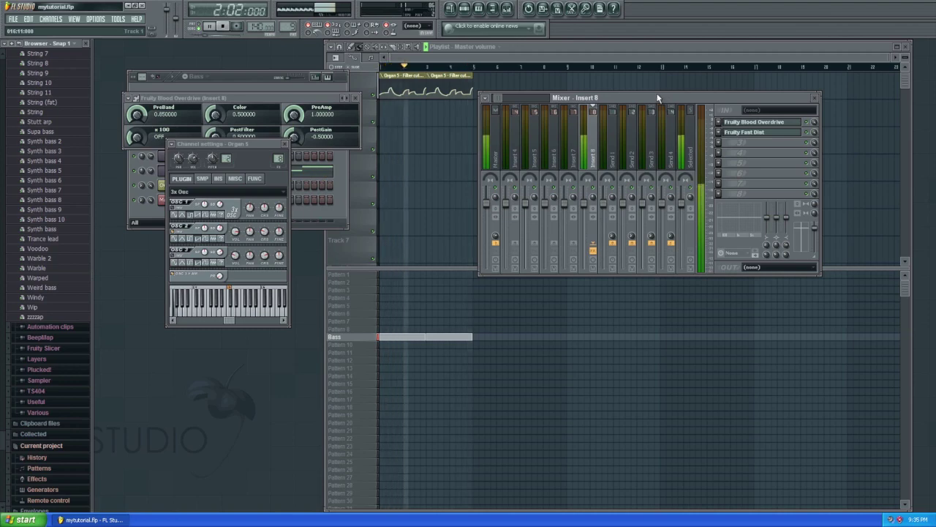
key(space)
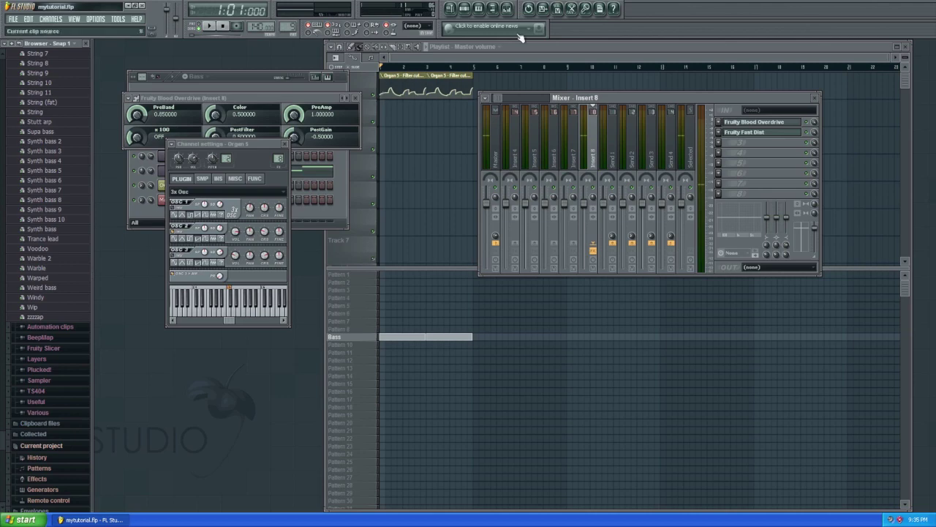
click(345, 320)
- Clone the Bass pattern into Bass #2 and move its step sequencer over the channel settings
right_click(348, 339)
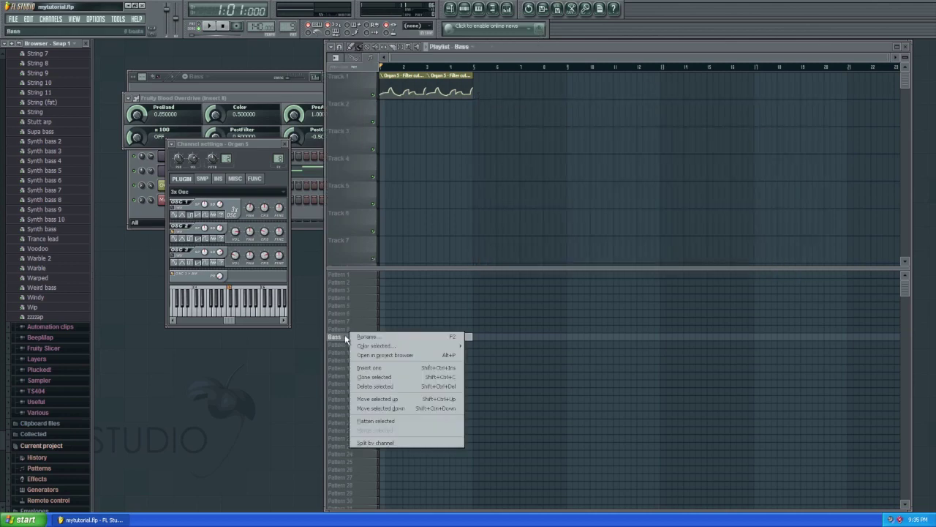
click(374, 377)
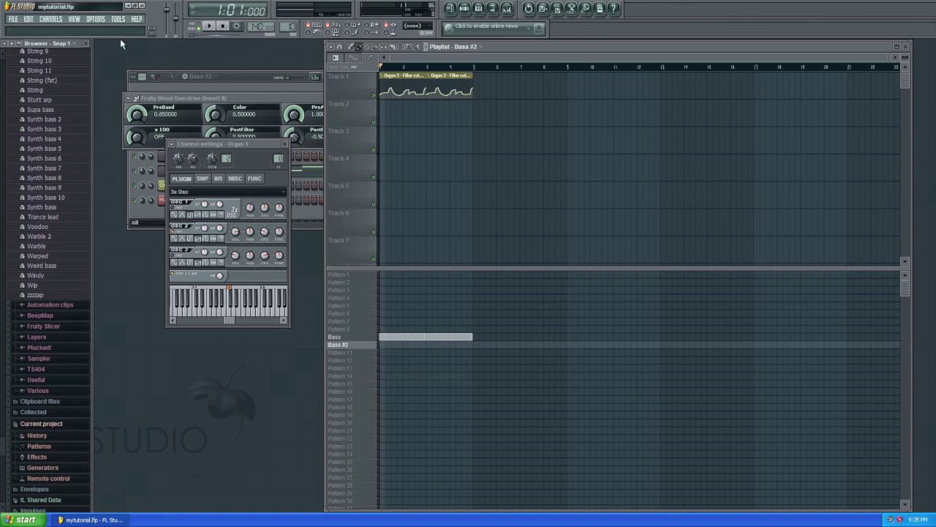
drag(240, 70, 207, 54)
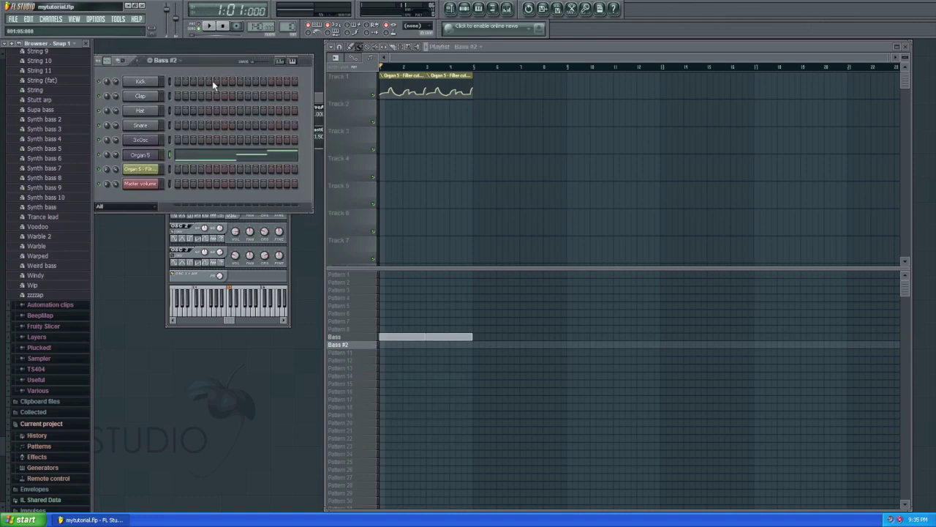
- Copy the Bass pattern's Organ 5 notes and paste them onto the 3xOsc channel
click(354, 337)
right_click(150, 155)
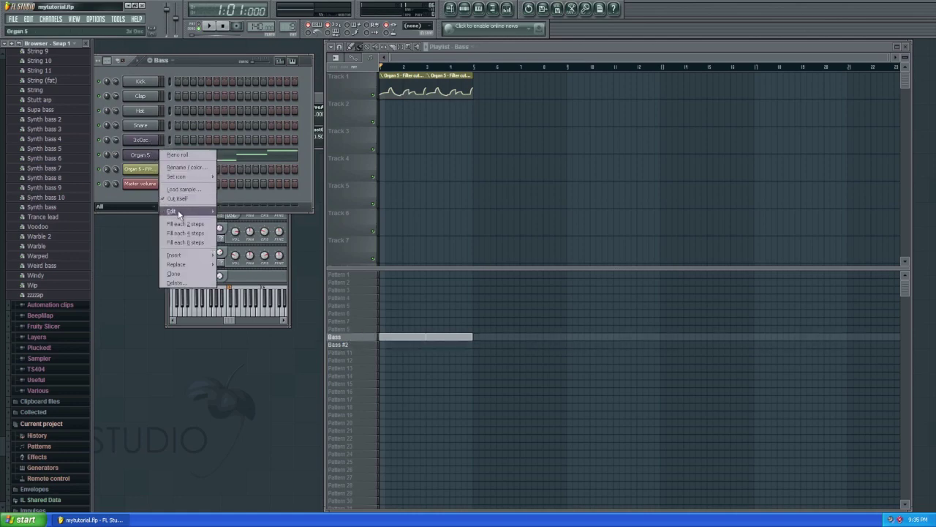
right_click(149, 140)
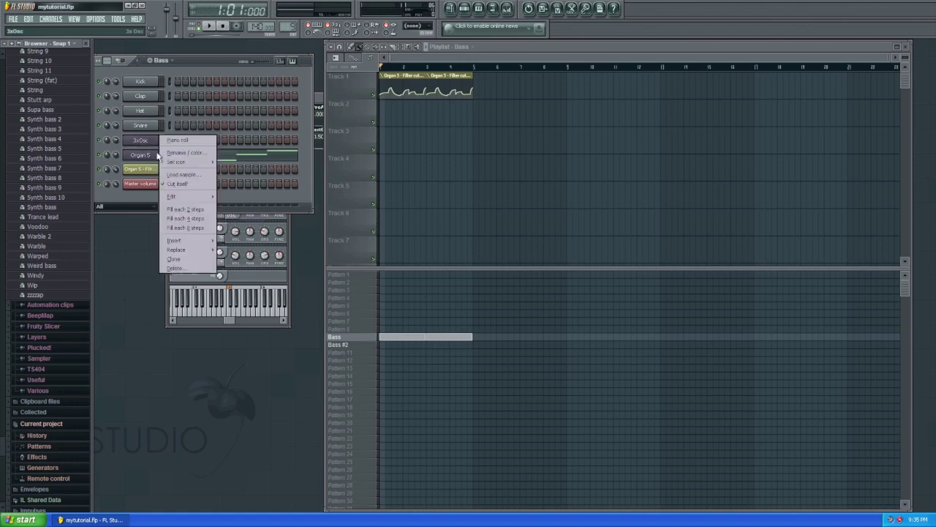
mouse_move(182, 197)
click(229, 213)
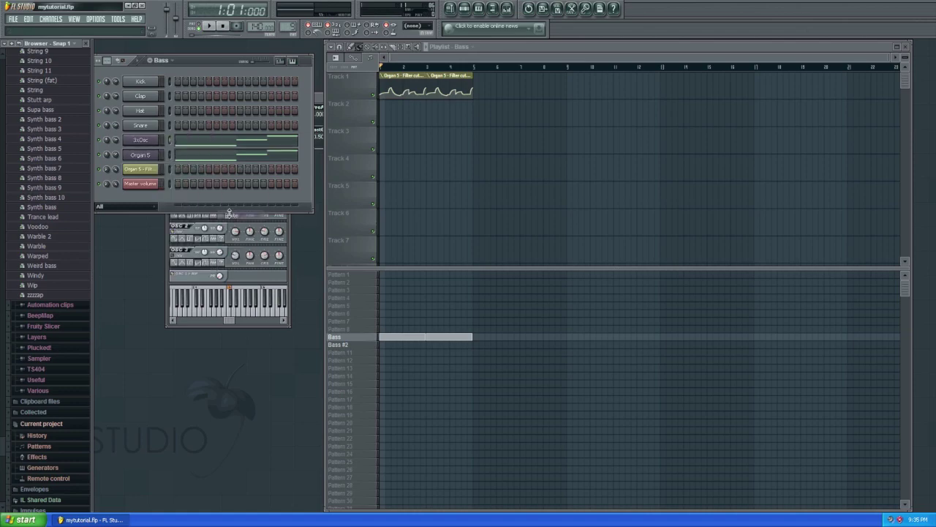
- Preview the 3xOsc channel, then play the pattern to hear the layered bass
click(148, 140)
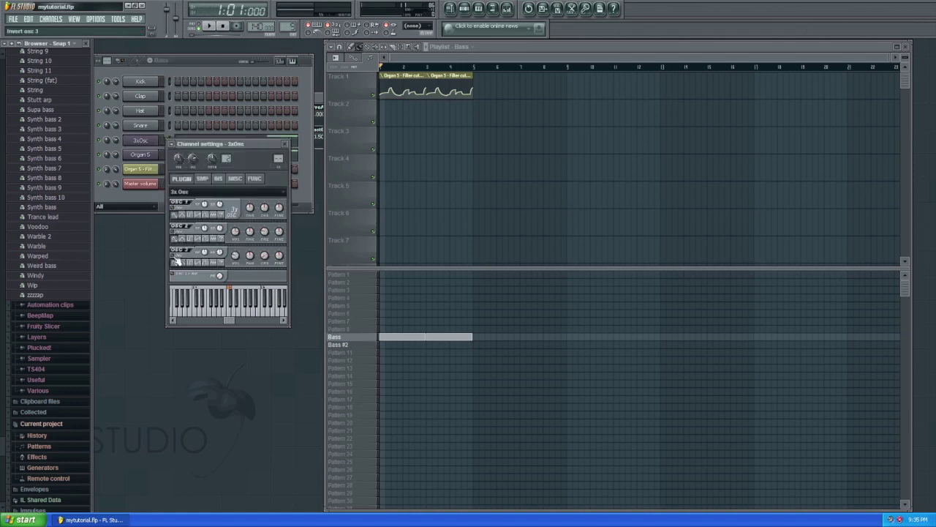
click(231, 311)
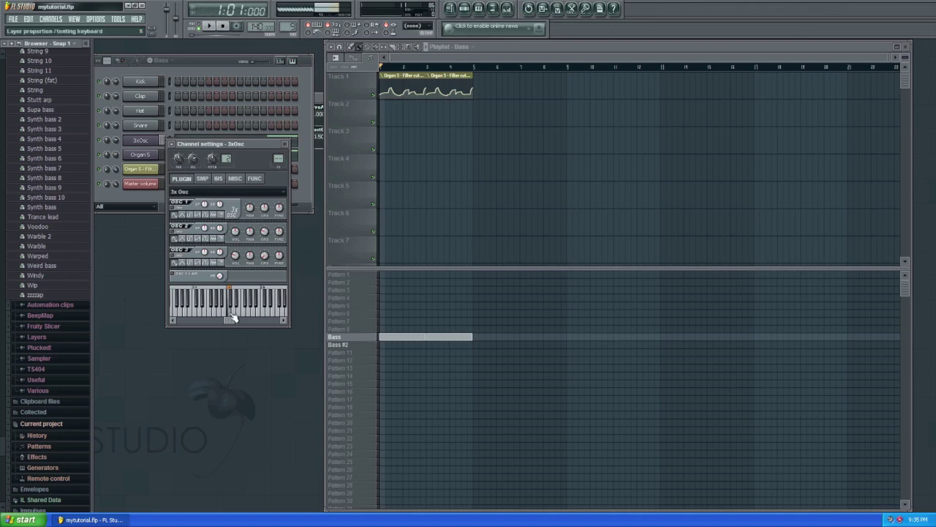
click(283, 144)
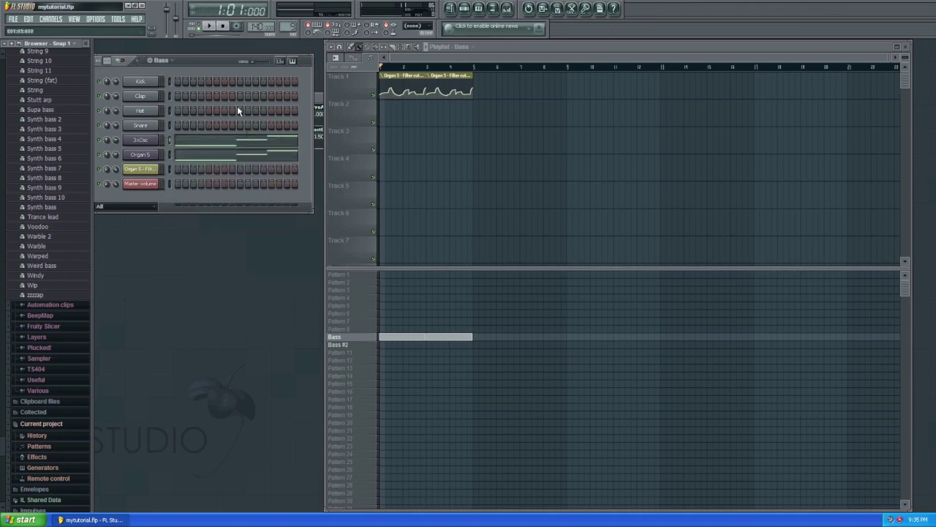
key(space)
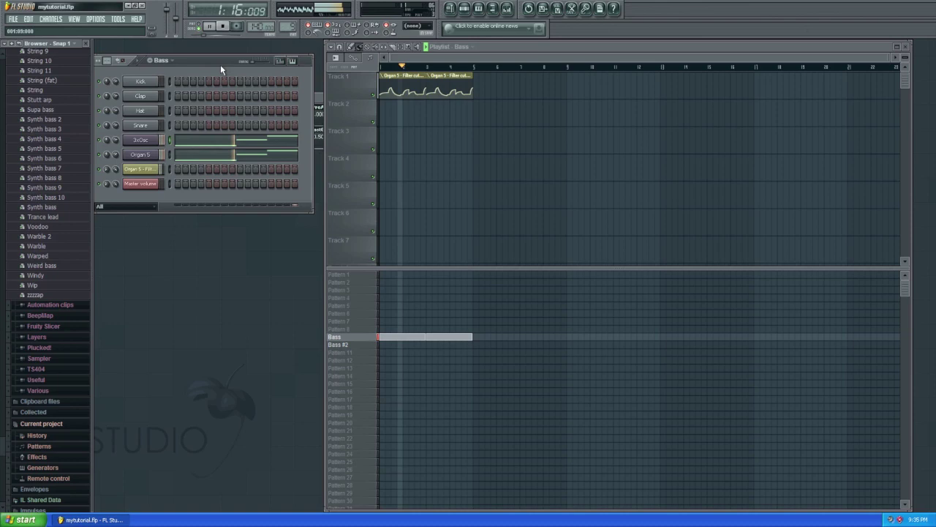
key(space)
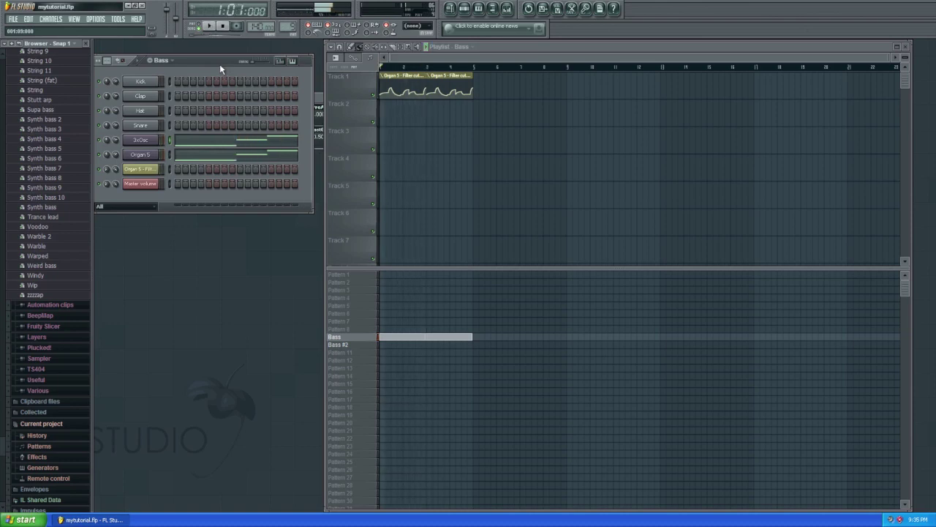
- Clone the bass pattern into Bass #3, delete Bass #2, and select Bass #3
right_click(361, 342)
click(391, 386)
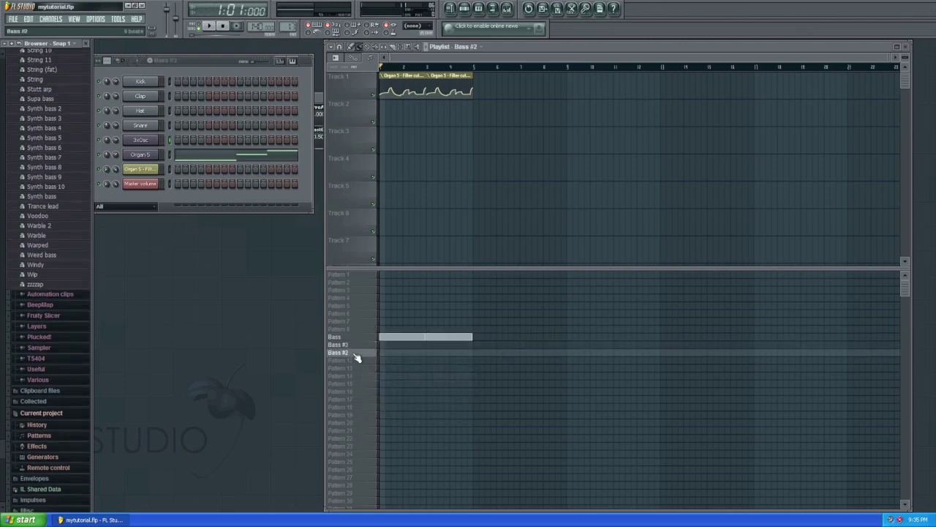
right_click(357, 357)
click(391, 401)
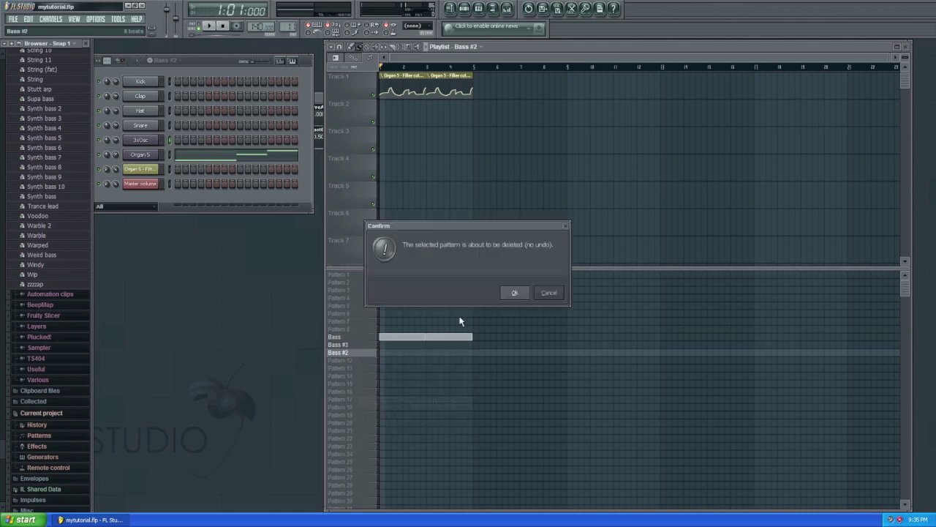
click(518, 292)
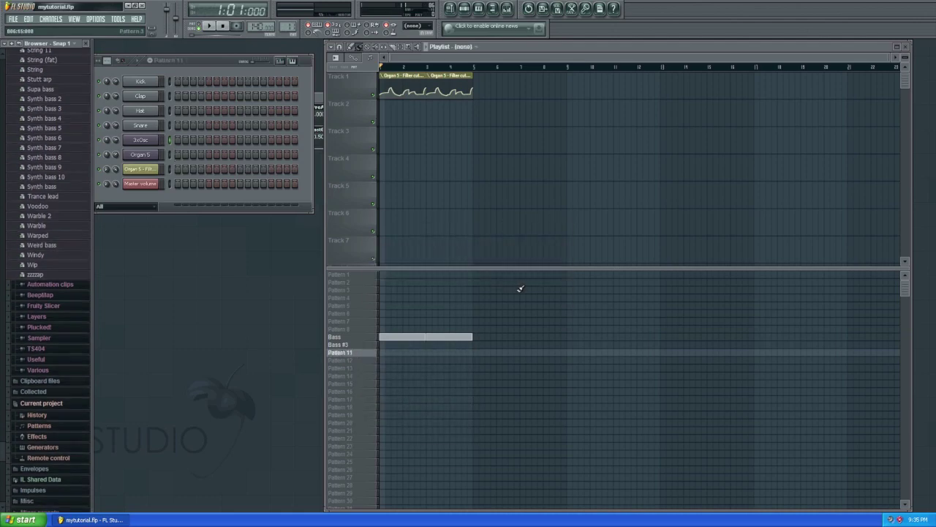
click(366, 344)
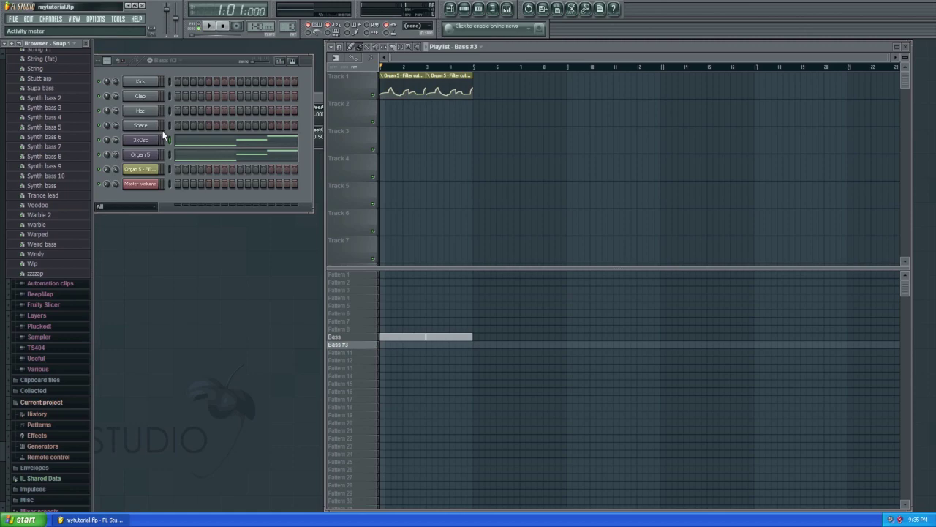
- Change the Organ 5 notes in Bass #3 so they play D3, G3, then F3
click(187, 155)
drag(466, 227, 463, 208)
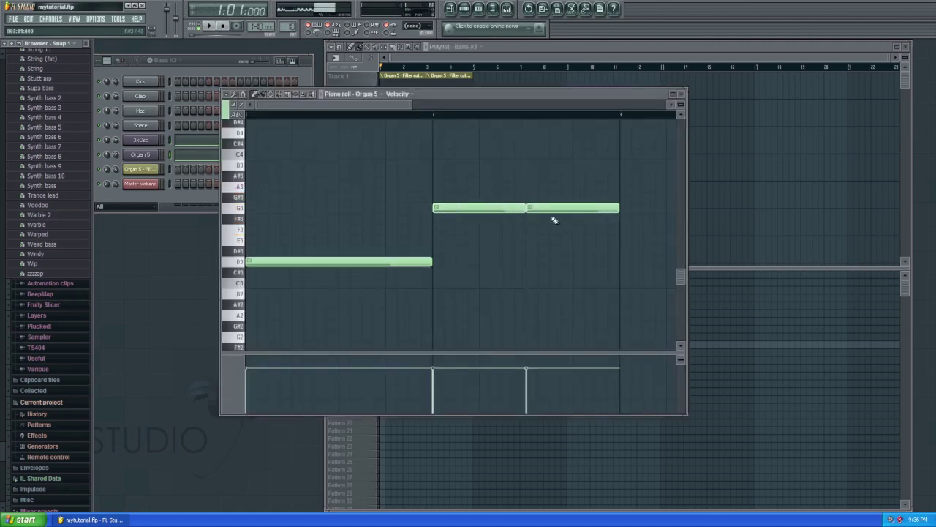
drag(554, 209, 556, 230)
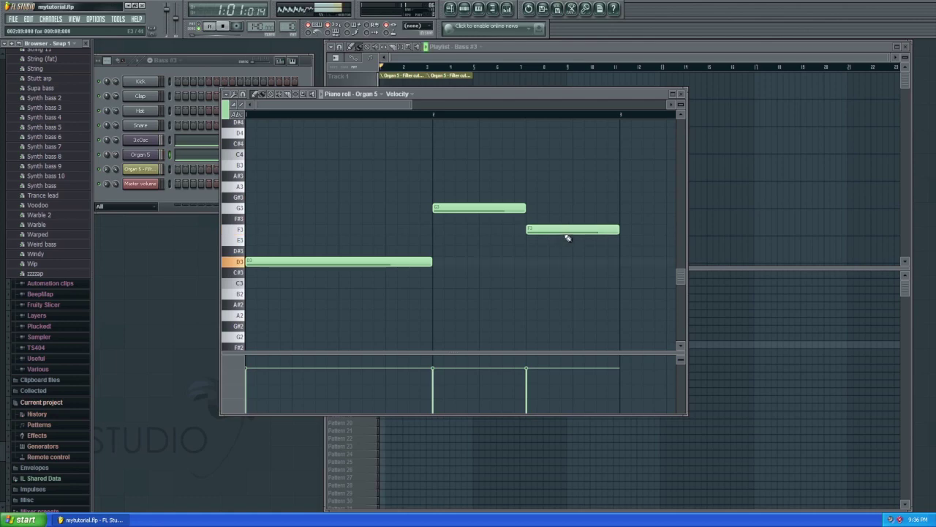
click(681, 93)
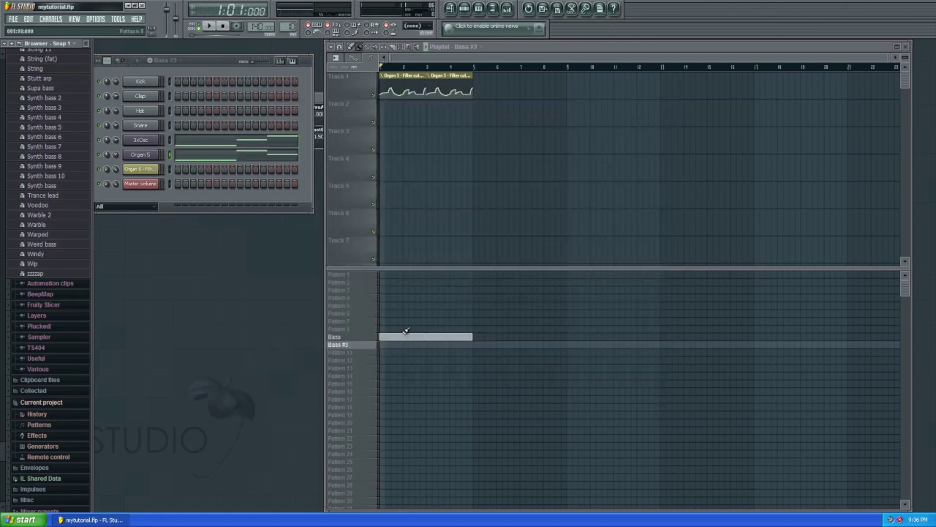
- Change the 3xOsc notes in Bass #3 so they play D3, G3, then F3
click(247, 142)
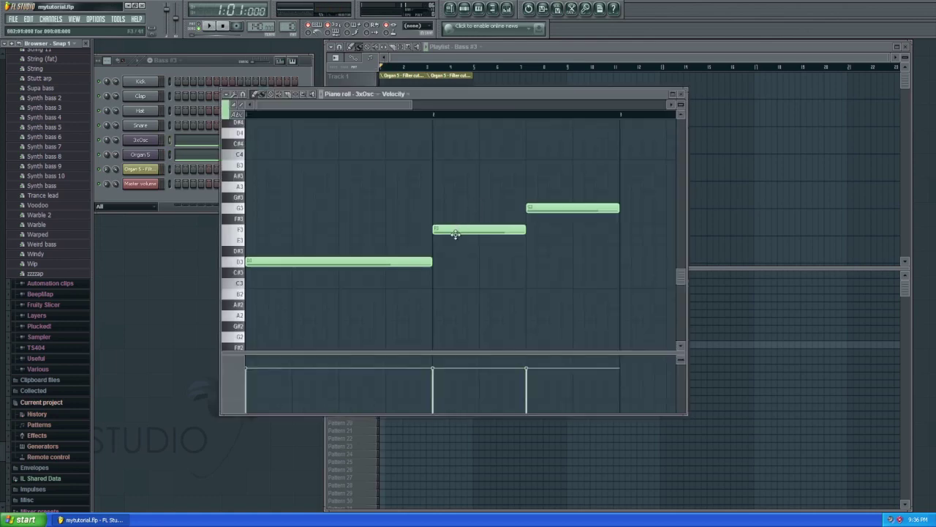
drag(455, 233, 458, 209)
drag(552, 209, 552, 239)
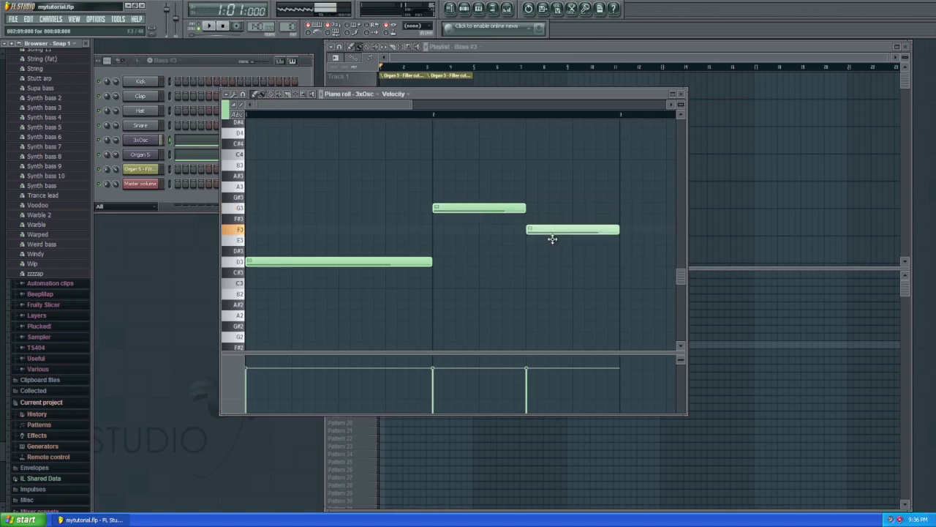
click(682, 95)
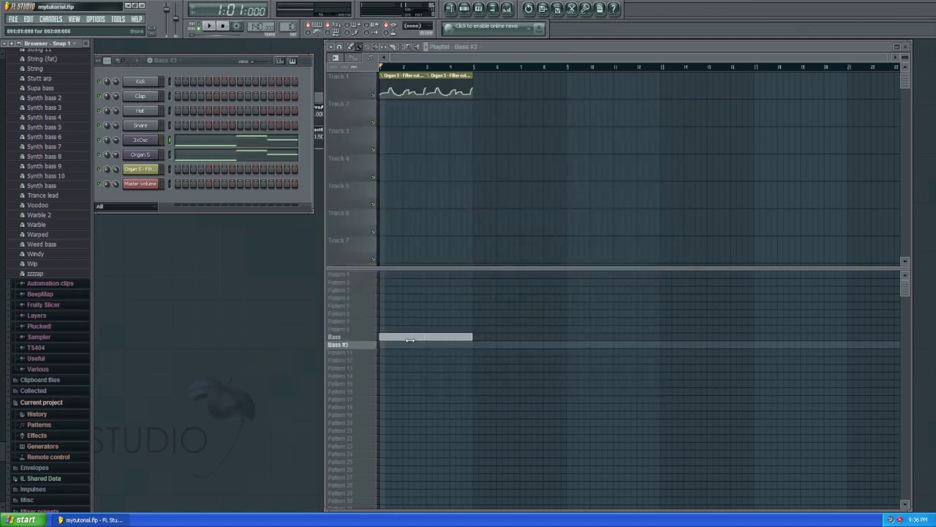
- Add a third Bass block at bar 5 and a Bass #3 block after it in the Playlist
click(475, 336)
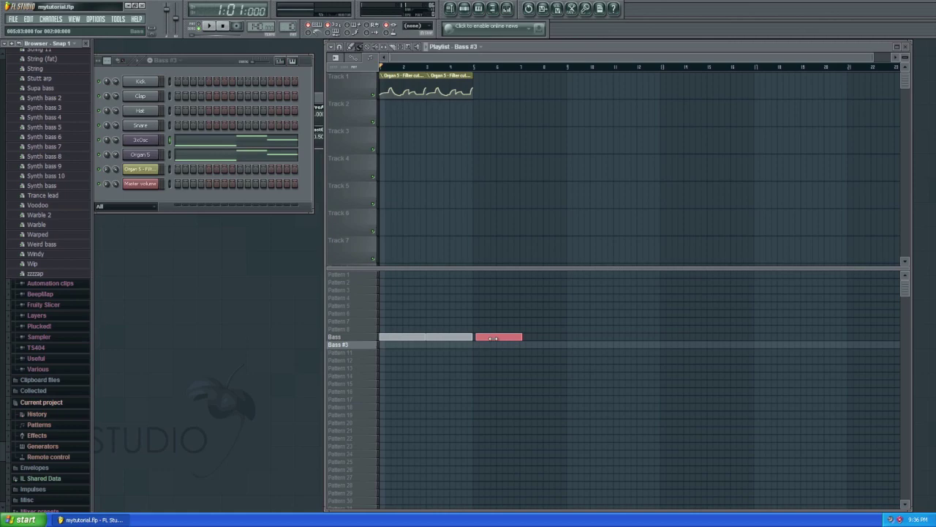
right_click(485, 334)
click(476, 336)
click(520, 344)
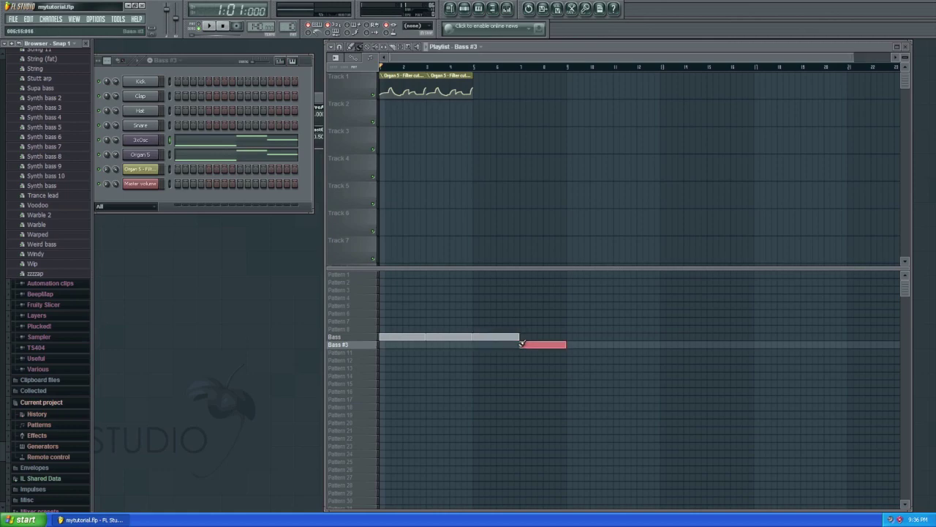
- Add Organ 5 LFO speed automation clips at bars 5 and 7, then play the song
click(459, 80)
click(477, 85)
click(524, 85)
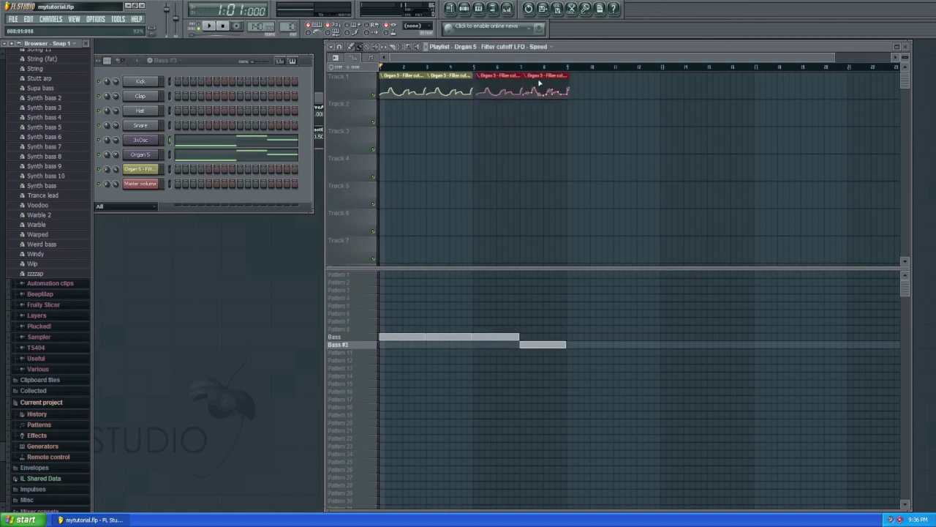
right_click(540, 84)
right_click(497, 84)
click(477, 85)
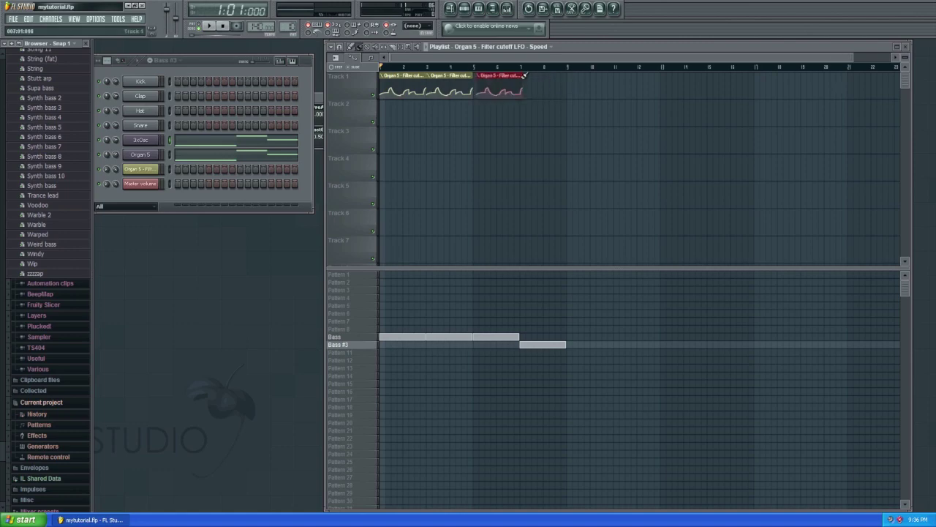
right_click(493, 76)
click(478, 76)
click(527, 80)
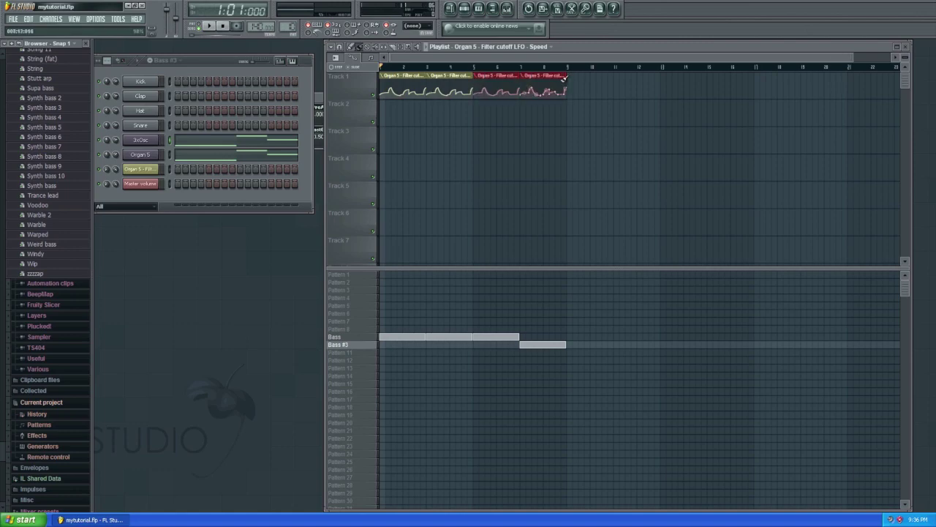
click(210, 26)
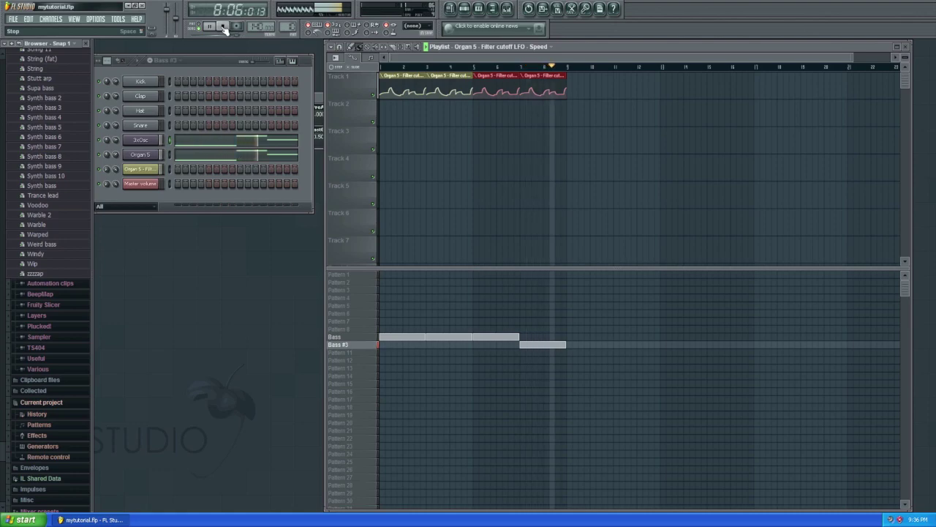
click(225, 28)
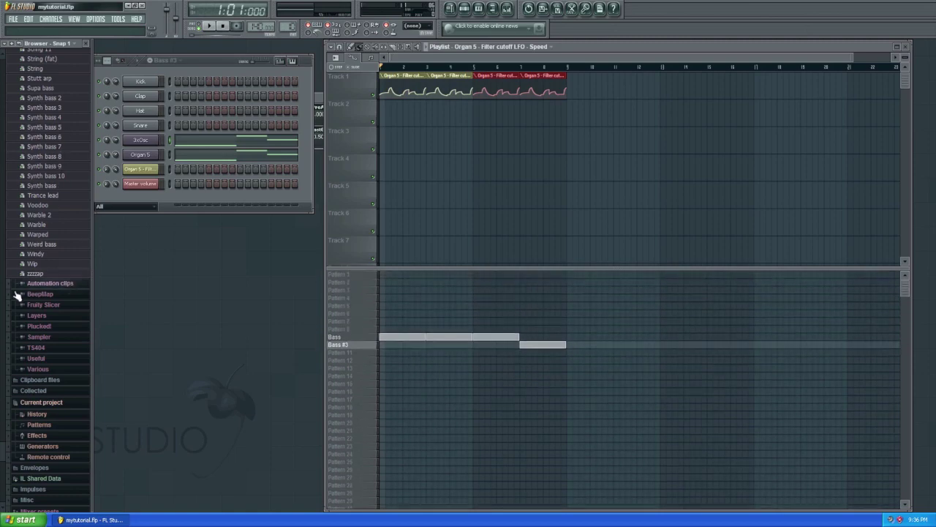
scroll(1, 454, up, 1)
scroll(2, 454, up, 20)
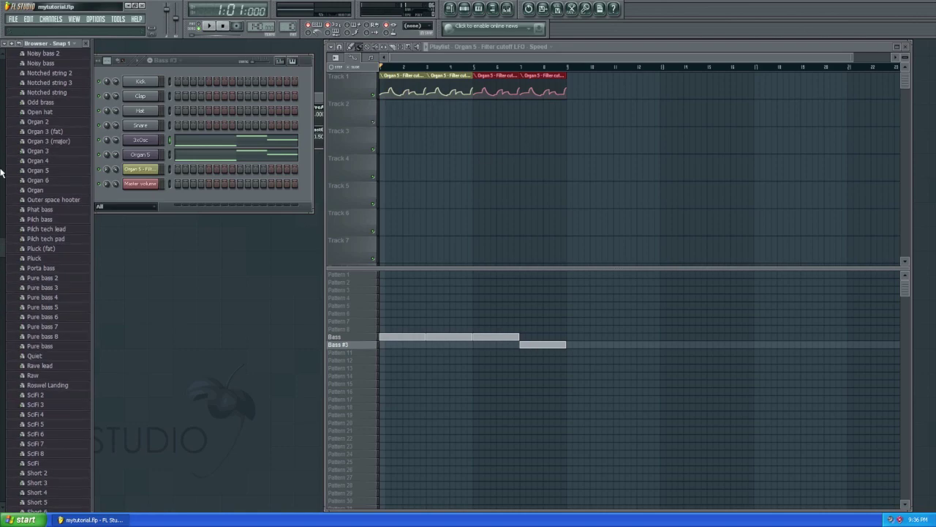
scroll(9, 270, down, 20)
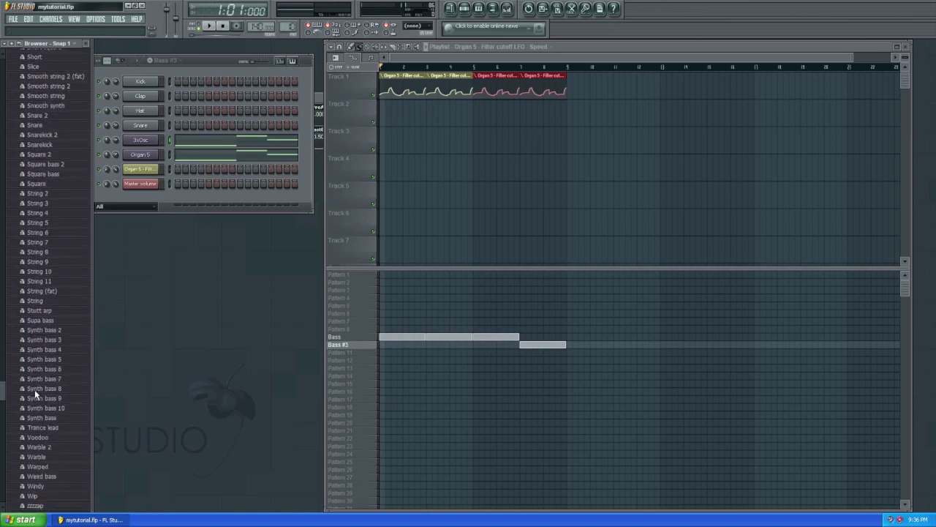